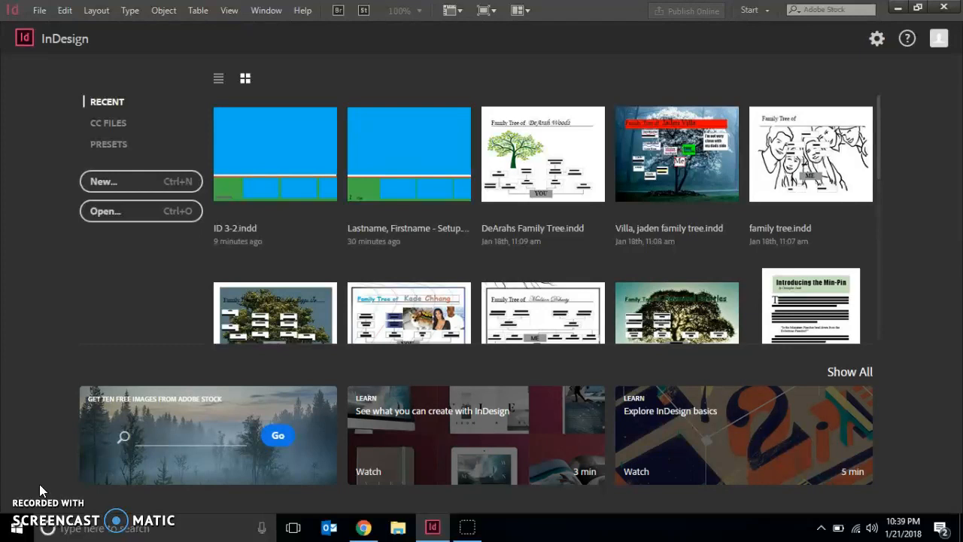
- Open ID 3-2.indd from the Chapter 3 folder of Computer Graphics 2, reached through Business Handout on the HandOut drive
click(38, 10)
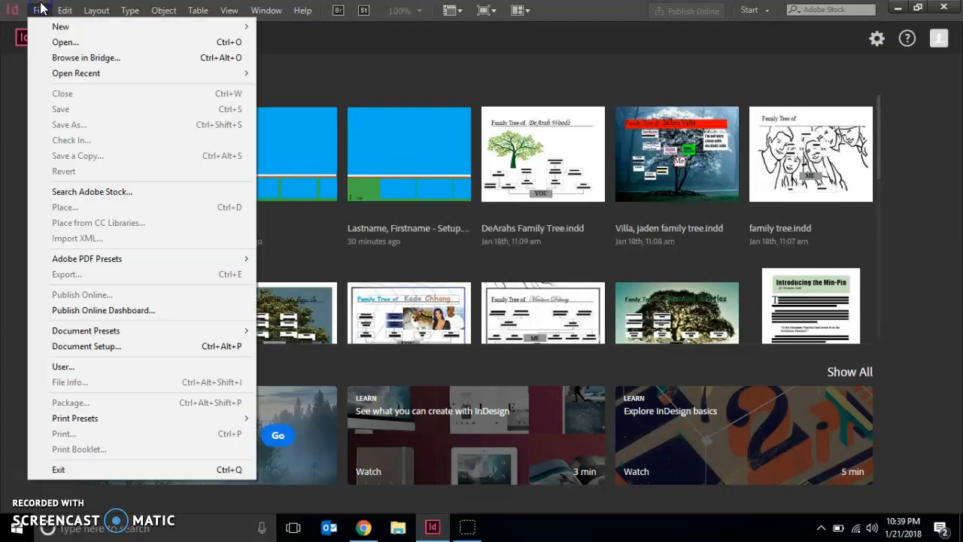
click(46, 45)
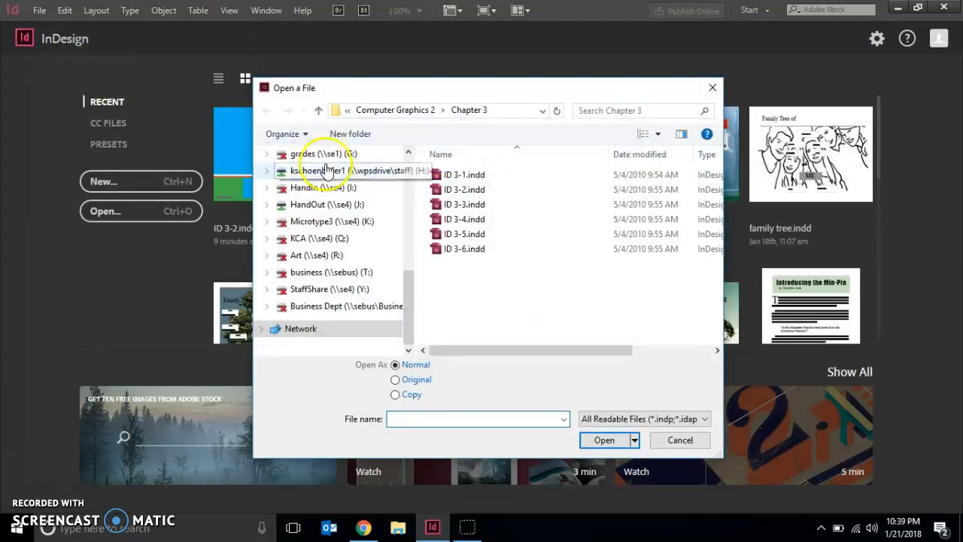
click(322, 206)
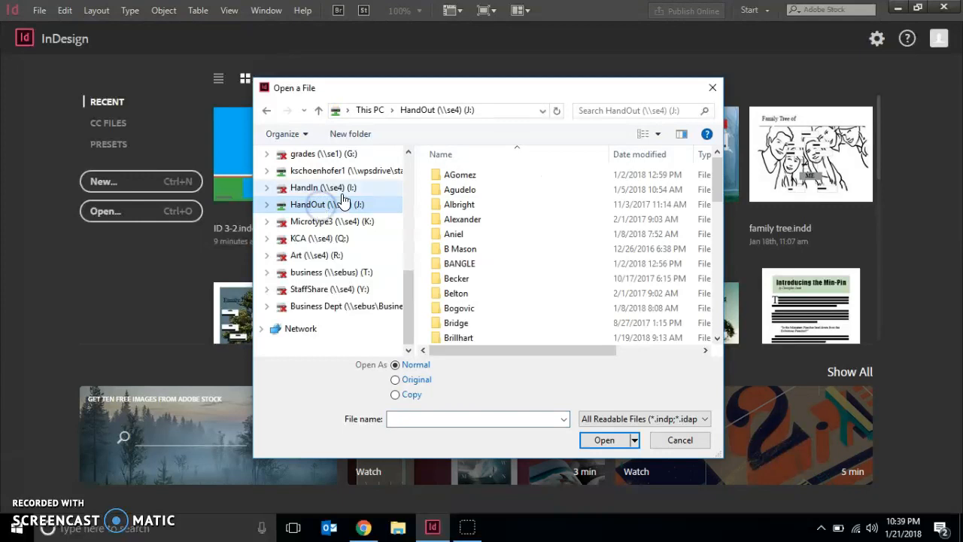
drag(715, 180, 711, 329)
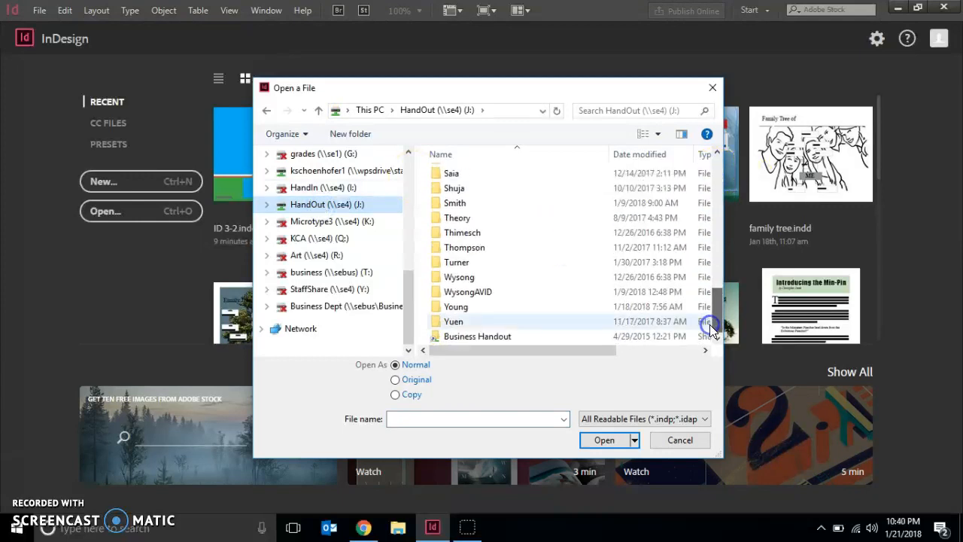
double_click(459, 336)
double_click(482, 295)
click(517, 219)
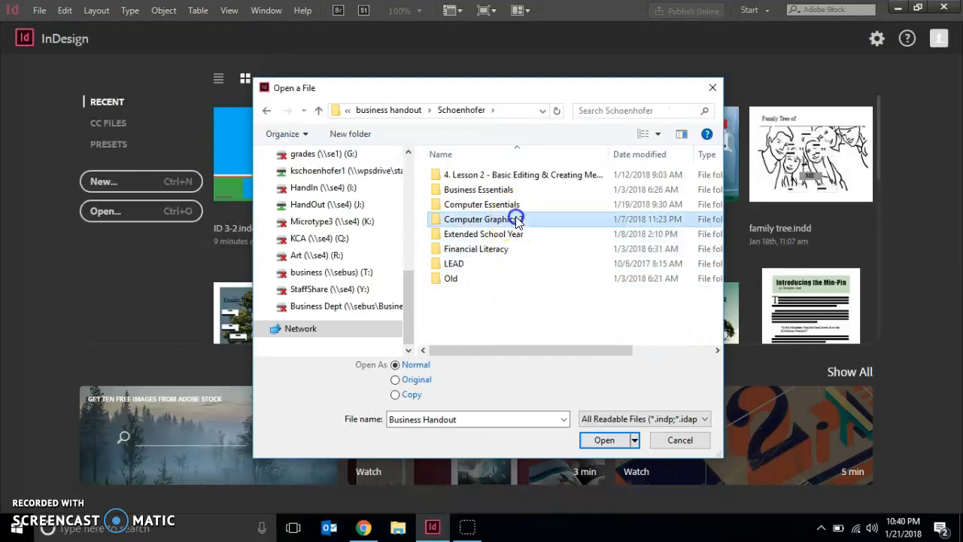
double_click(517, 220)
click(509, 204)
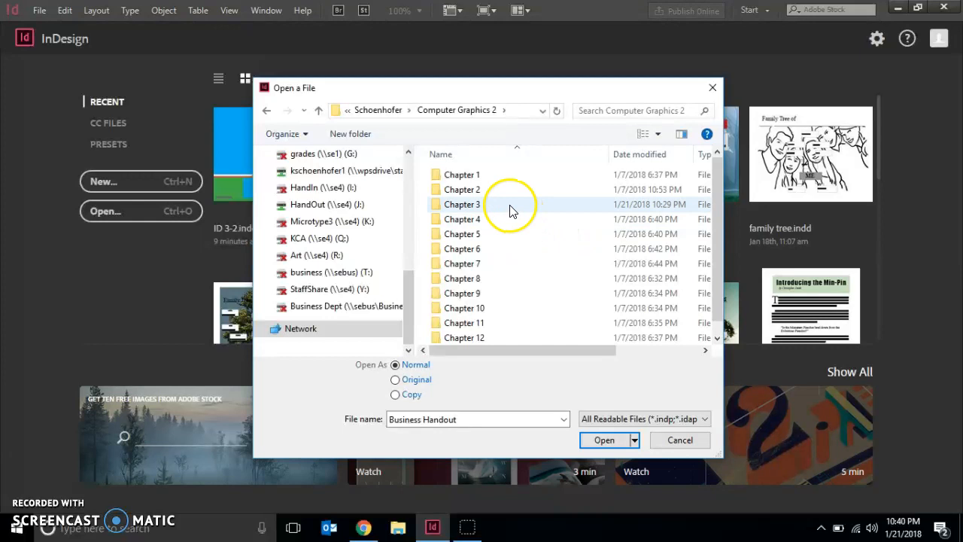
double_click(509, 205)
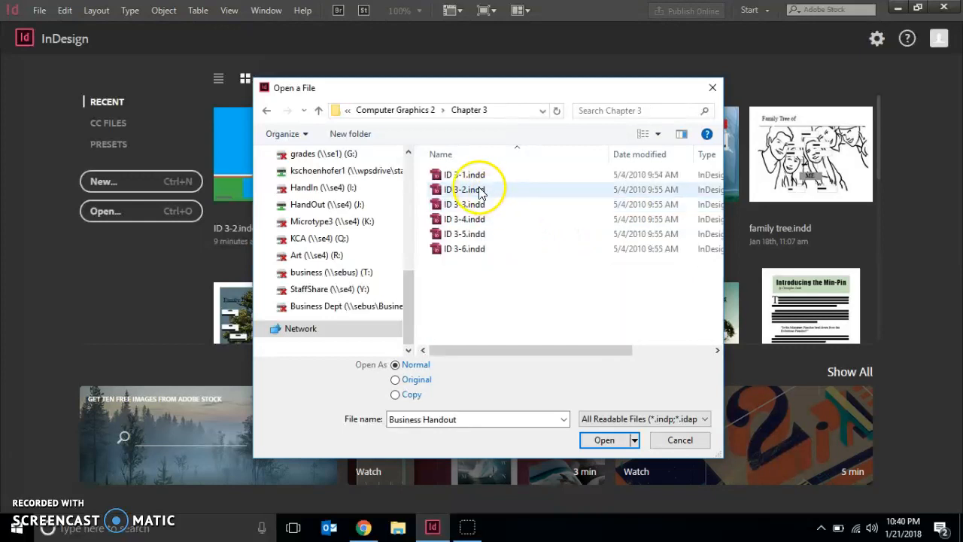
click(479, 191)
double_click(480, 191)
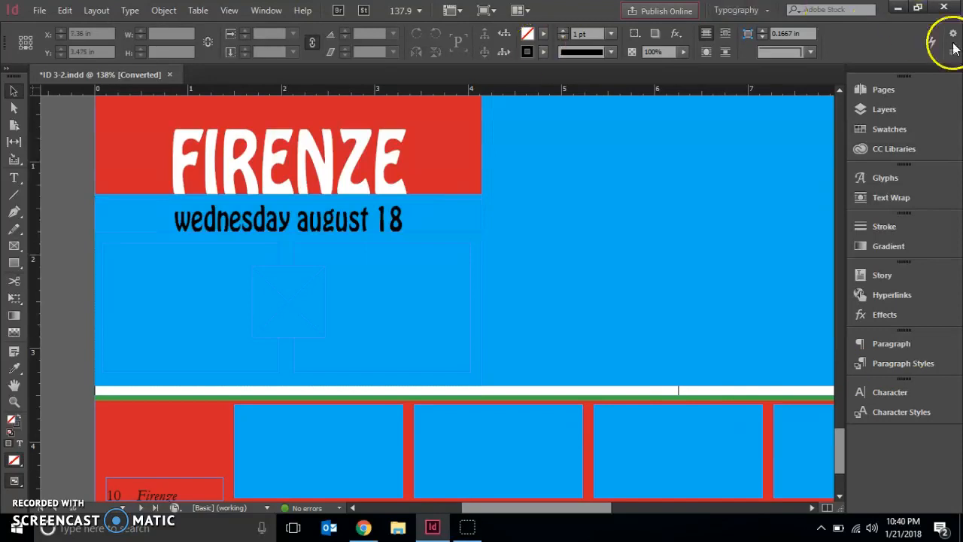
- Apply the Typography workspace and go to page 3 of the document
click(737, 14)
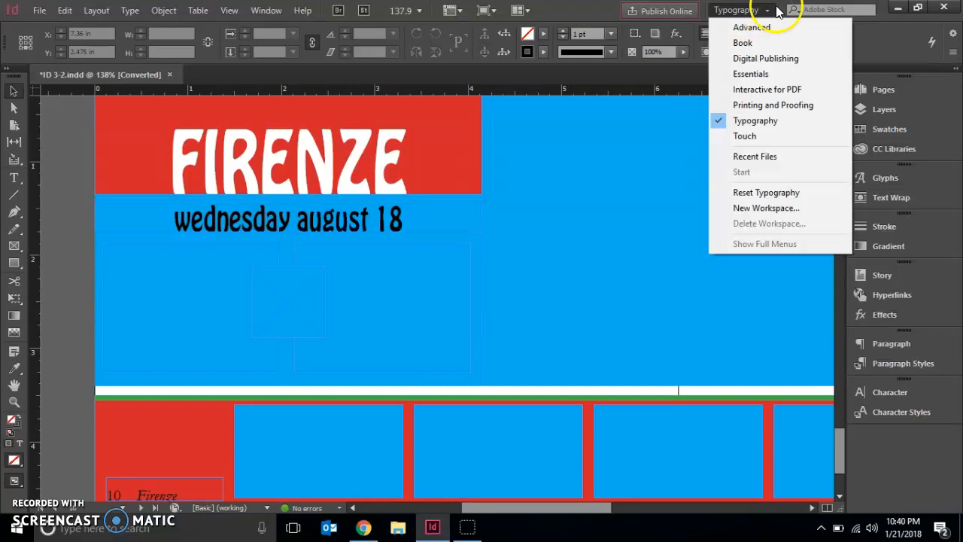
click(759, 120)
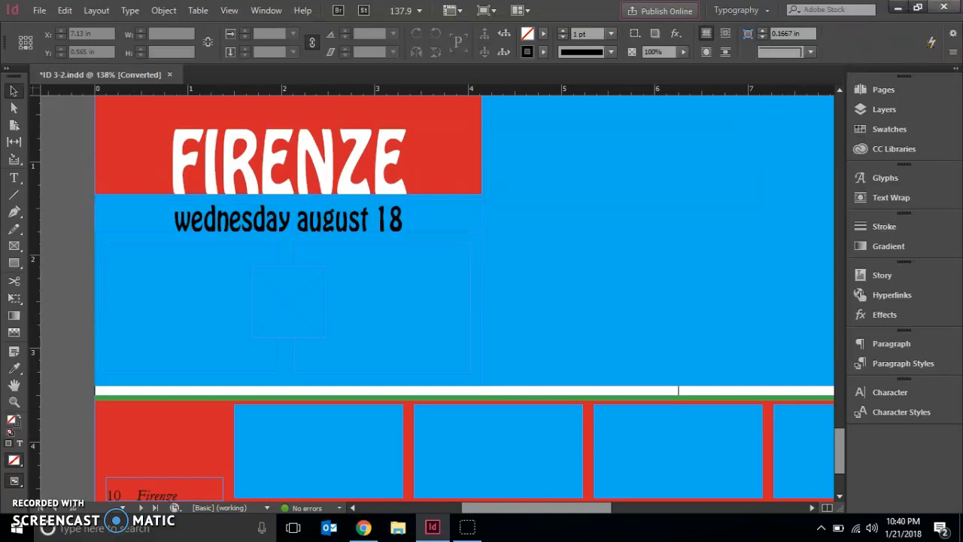
click(883, 90)
click(766, 156)
double_click(768, 159)
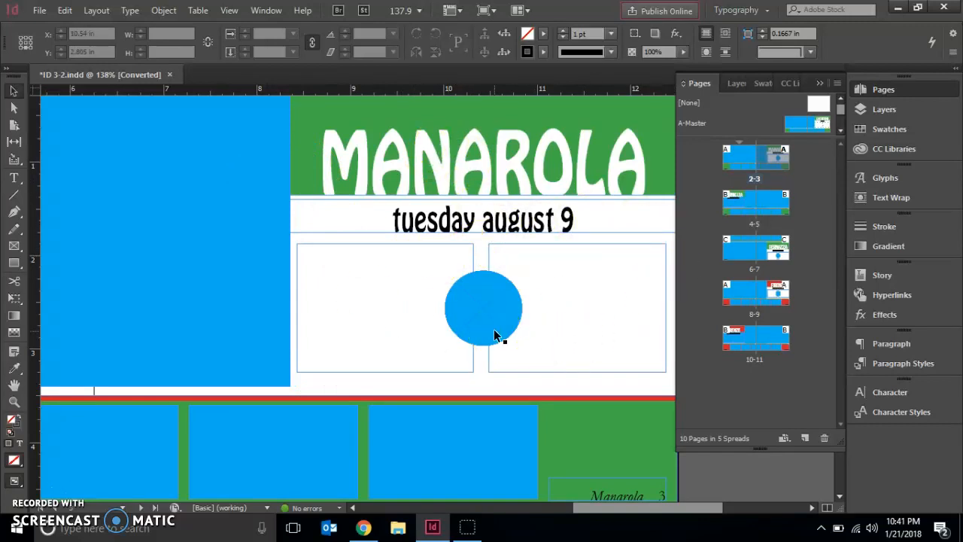
- Place Greek Text.doc from the Chapter 3 folder into the left text frame below the date on page 3
click(39, 11)
click(76, 207)
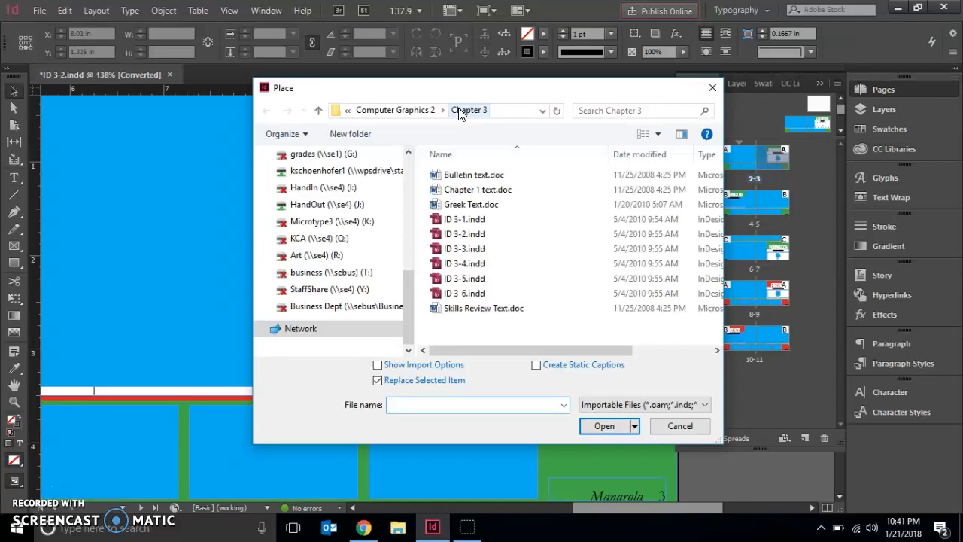
click(461, 212)
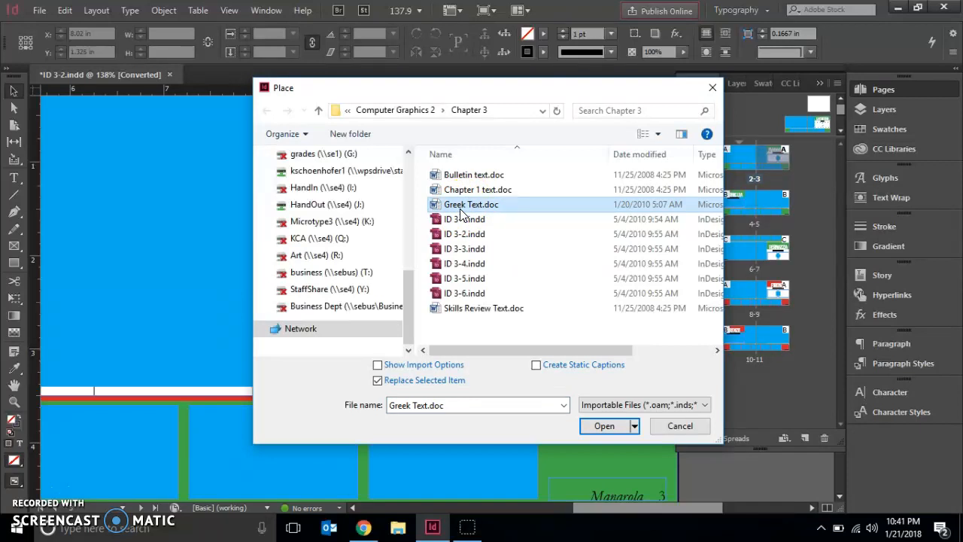
click(599, 433)
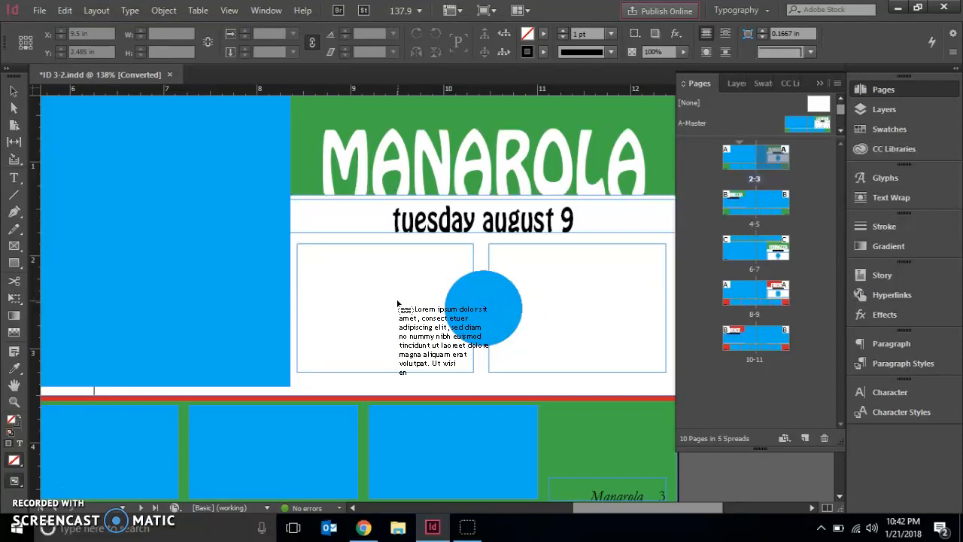
click(398, 303)
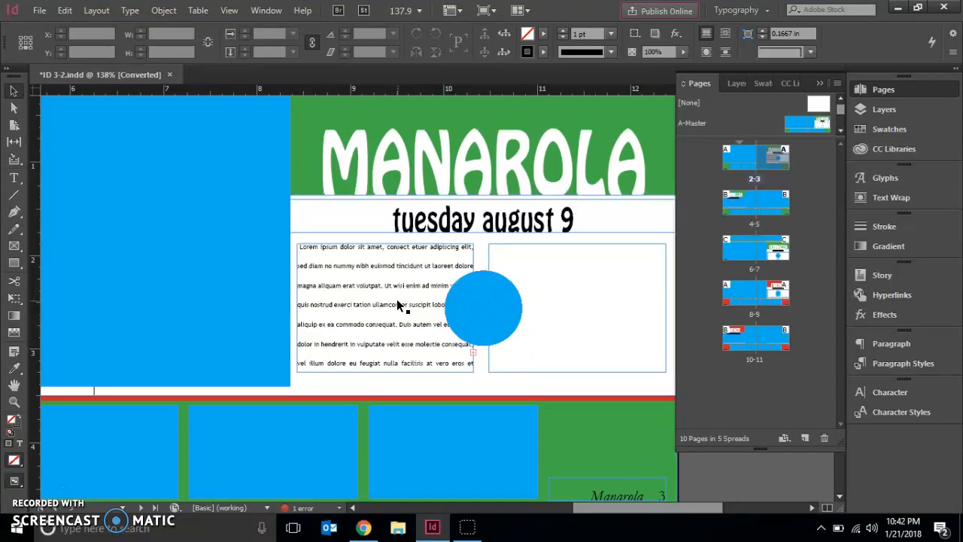
- Select all of the placed text in the left frame and set its font to Garamond
click(24, 179)
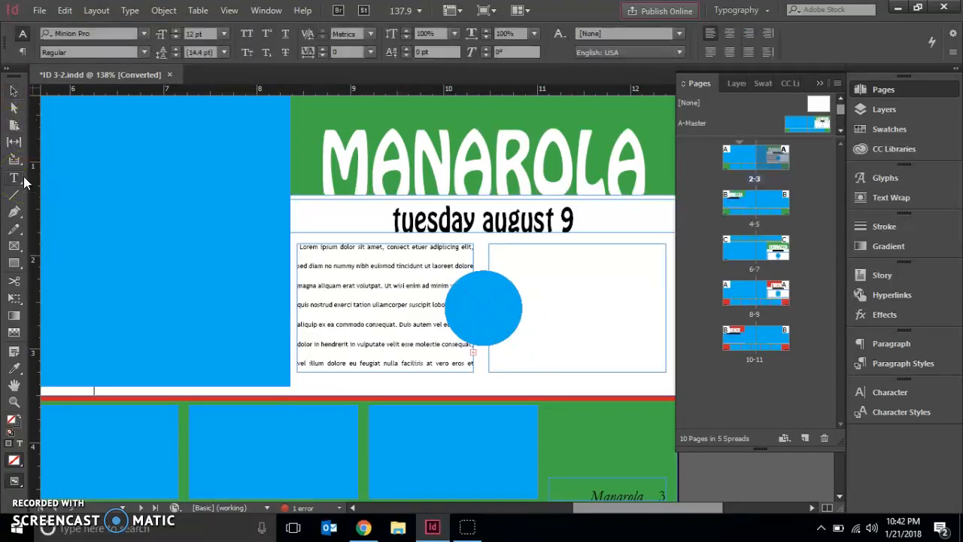
click(12, 182)
click(329, 288)
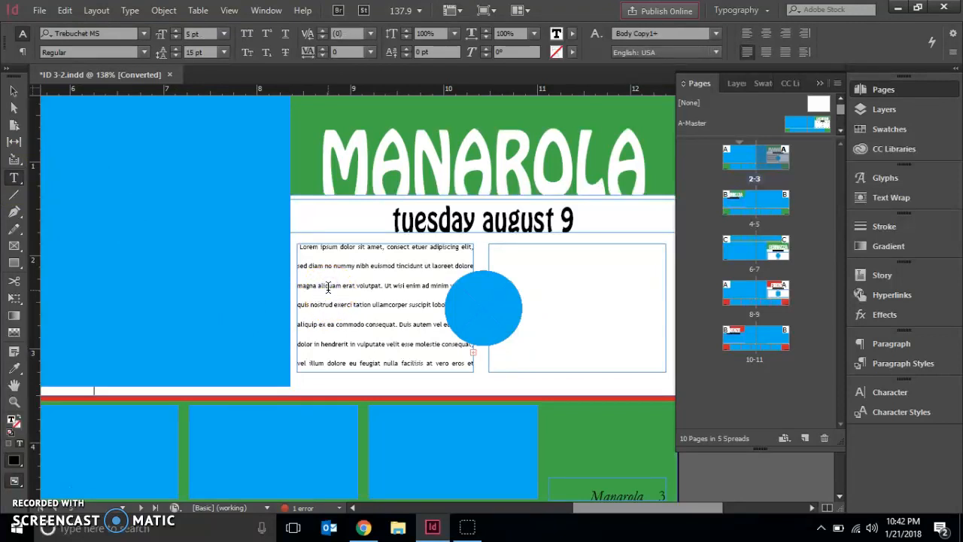
triple_click(329, 287)
key(ctrl+a)
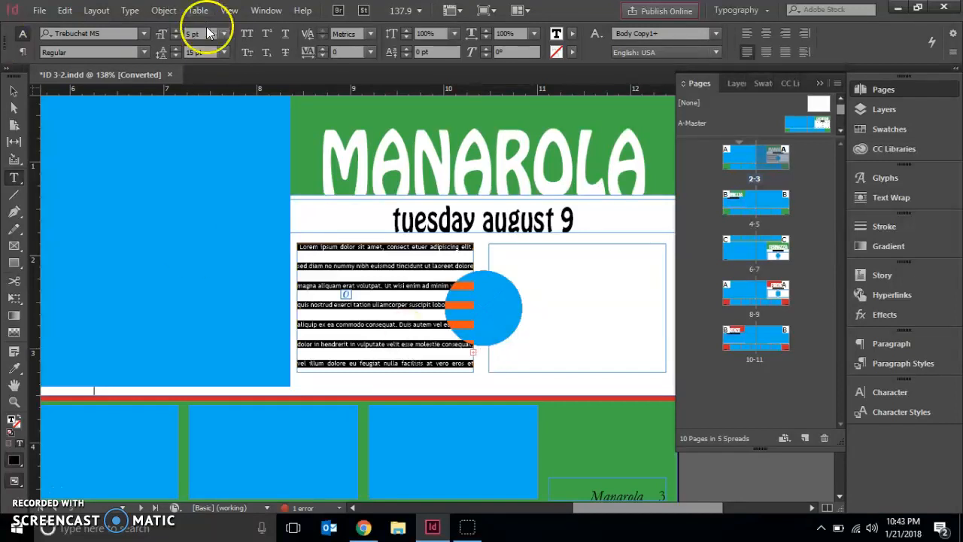
click(143, 34)
click(145, 31)
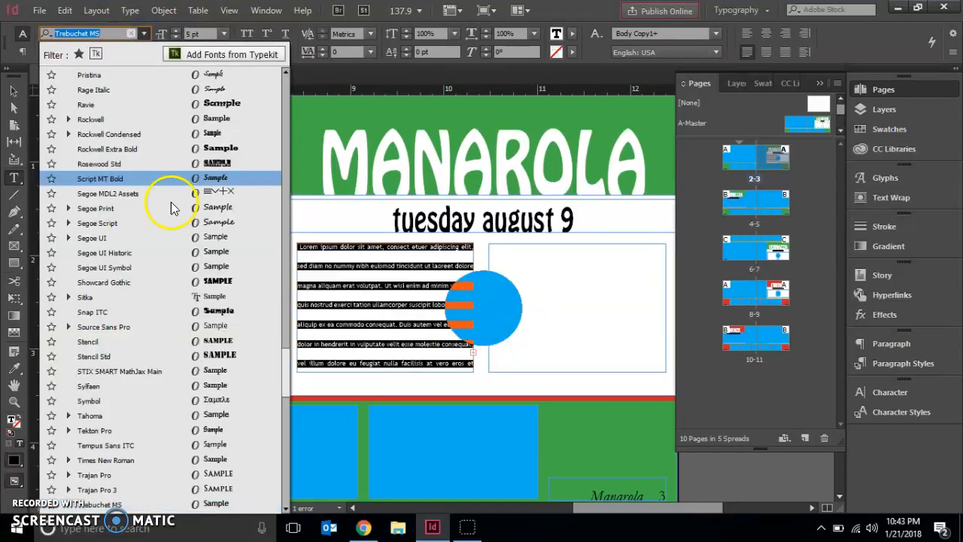
drag(285, 339, 287, 304)
drag(283, 260, 280, 243)
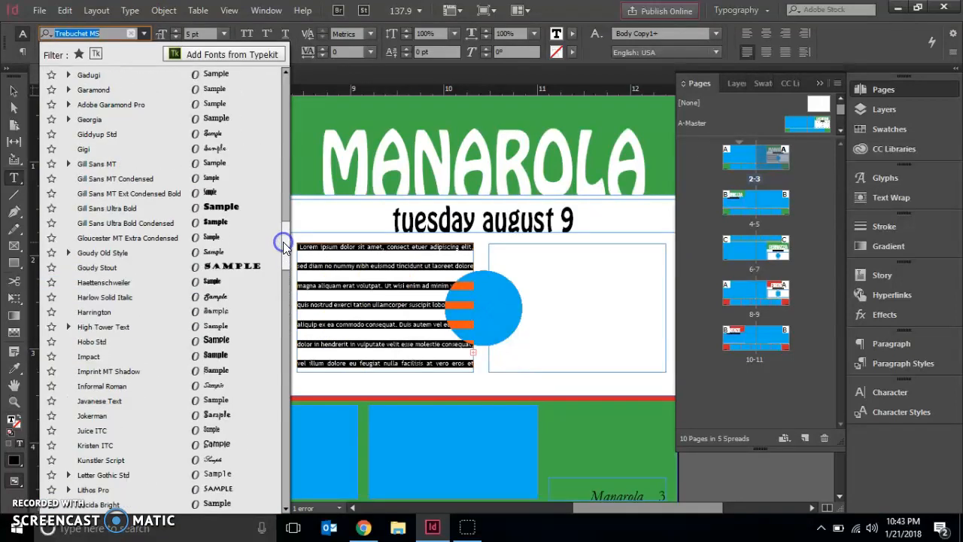
click(115, 90)
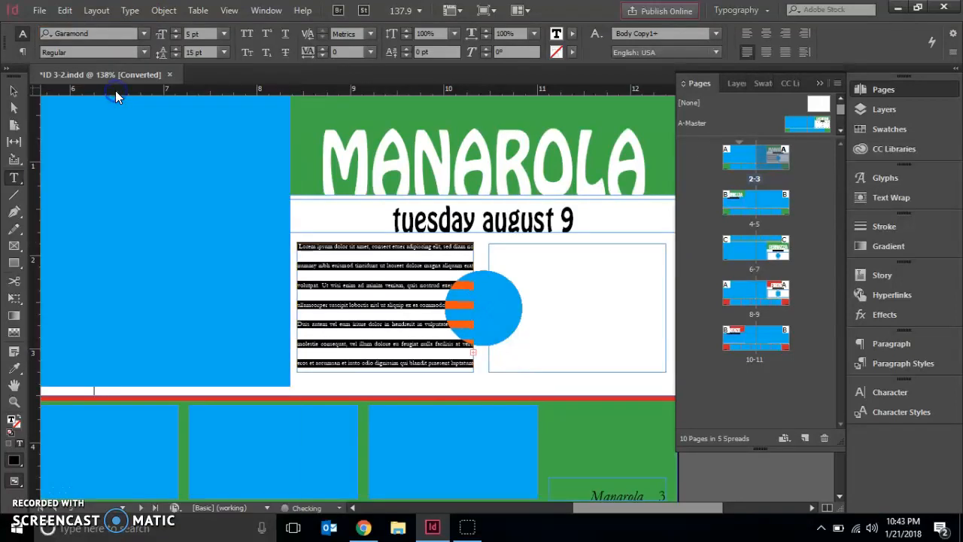
- Set the selected text's font size to 8 pt and its leading to 9 pt
click(226, 33)
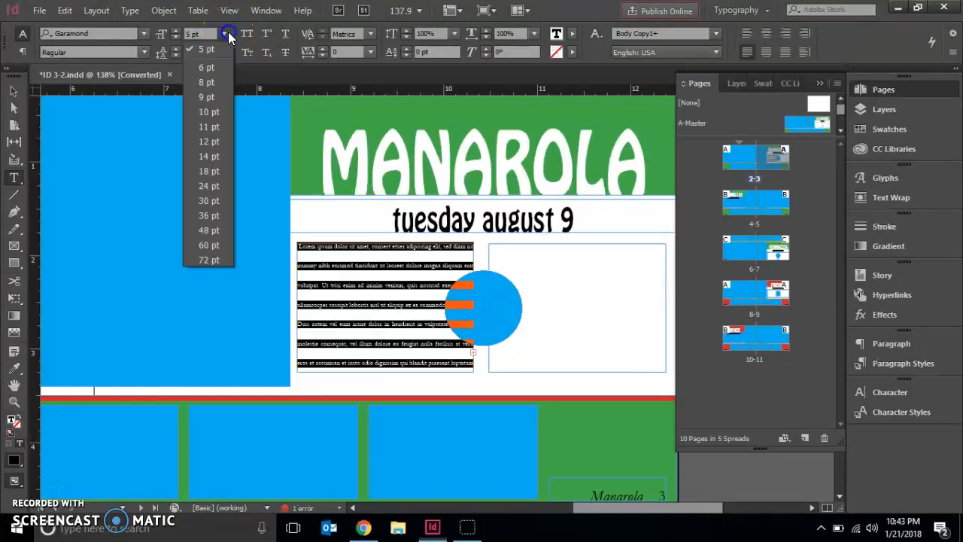
click(215, 85)
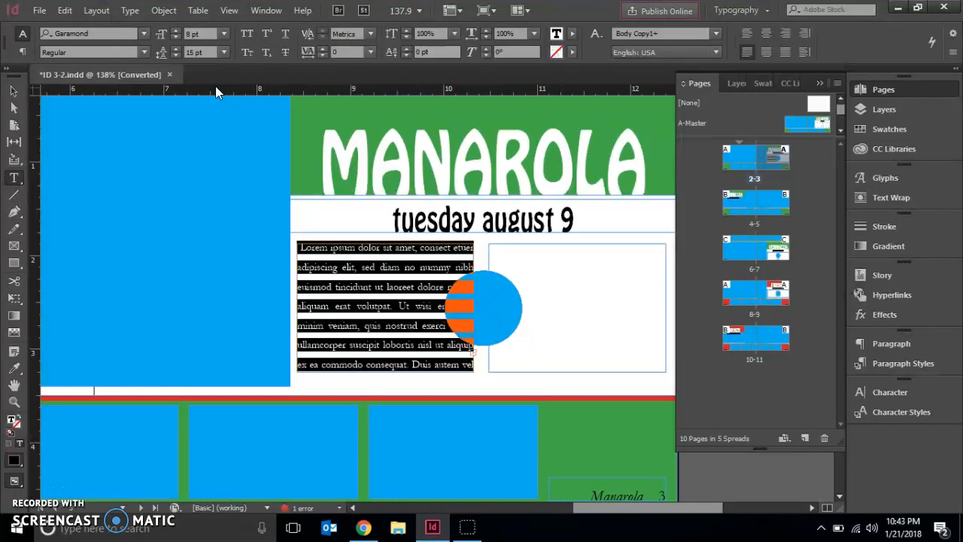
click(887, 391)
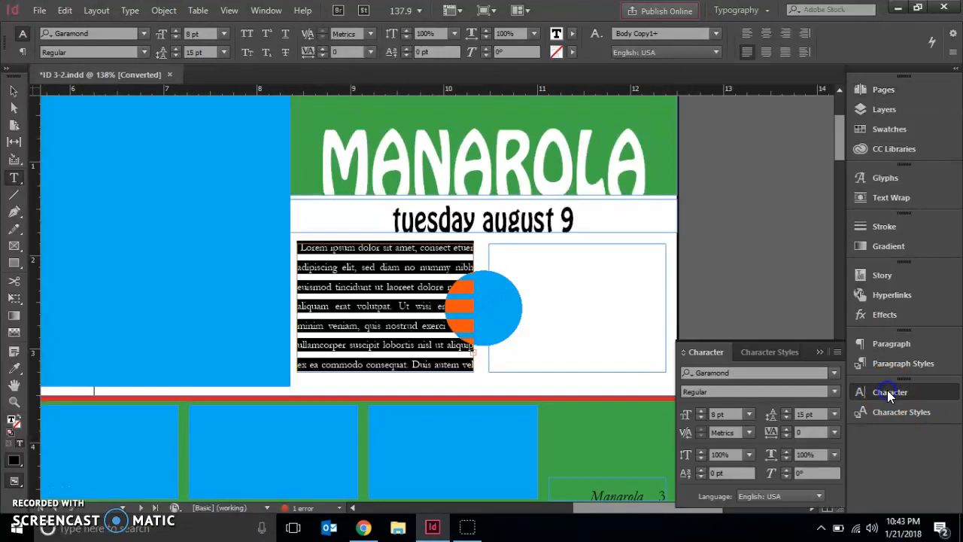
click(785, 414)
click(785, 416)
click(786, 416)
click(785, 416)
click(786, 415)
click(785, 416)
click(785, 416)
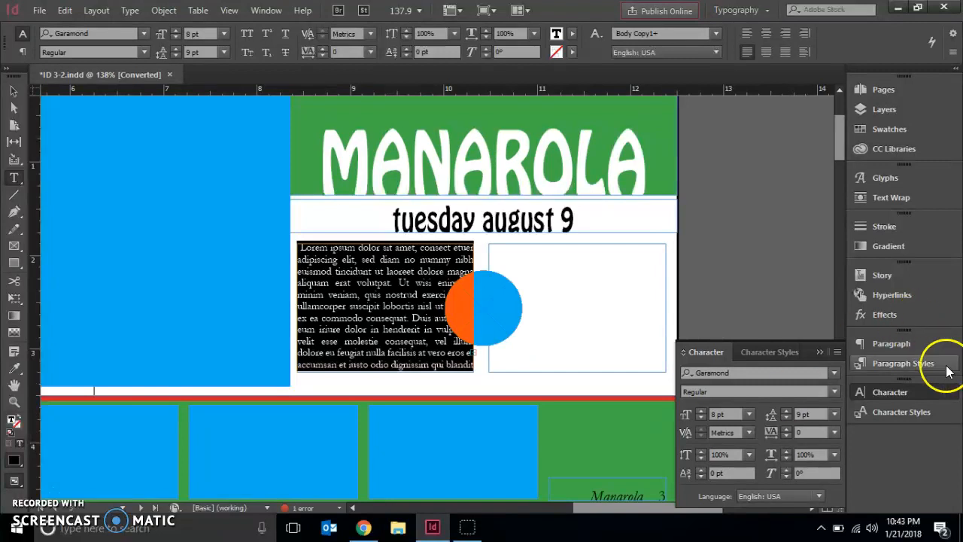
- Justify the selected text with its last line aligned left
click(890, 343)
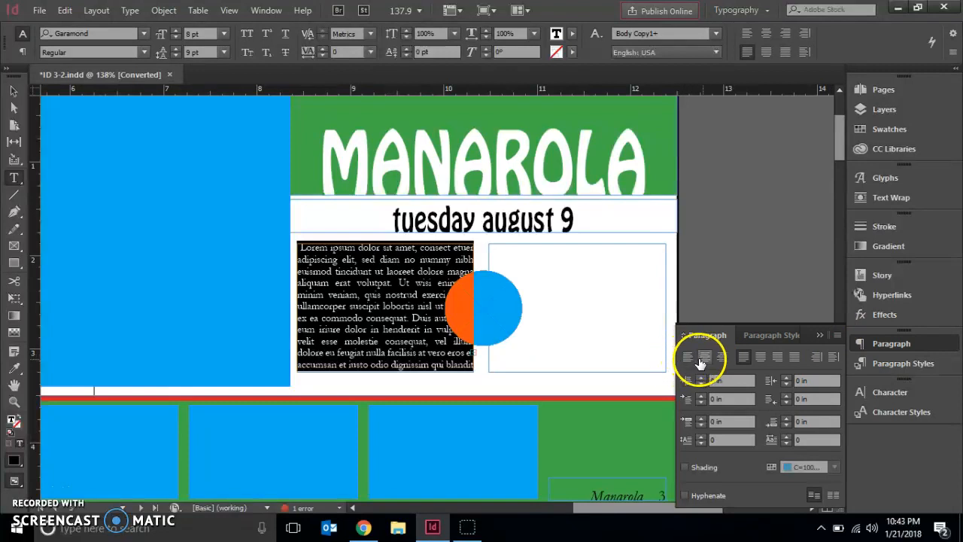
click(743, 358)
click(723, 440)
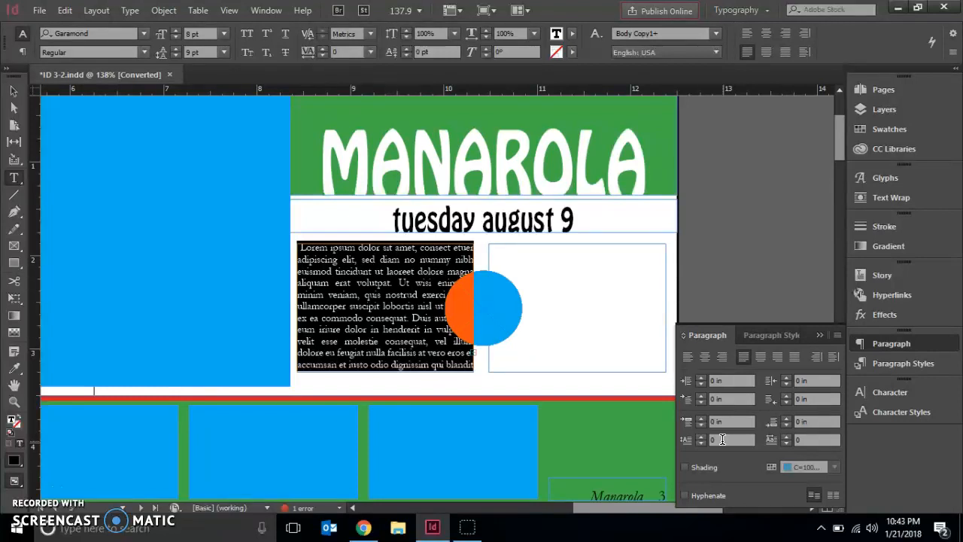
- Thread the overset text from the left text frame into the empty right text frame on page 3
click(11, 93)
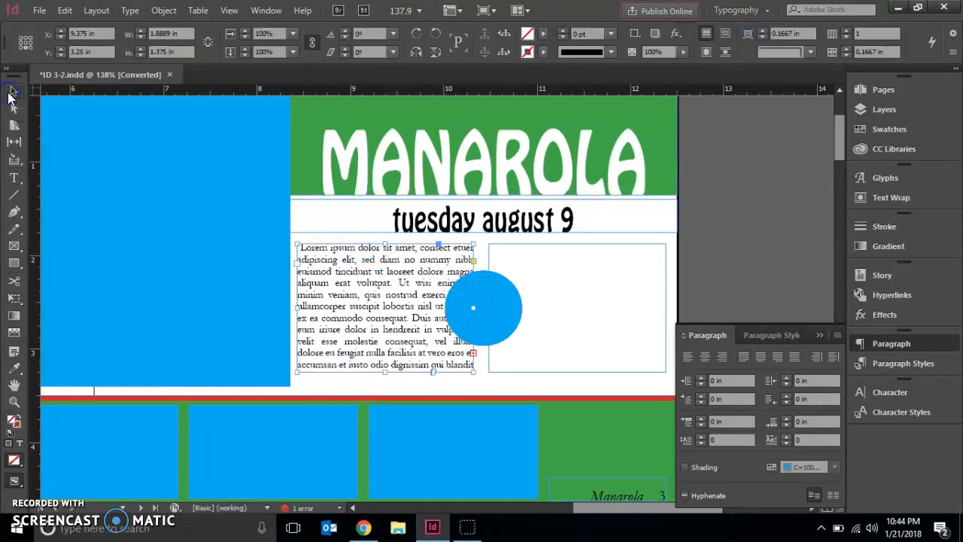
click(473, 357)
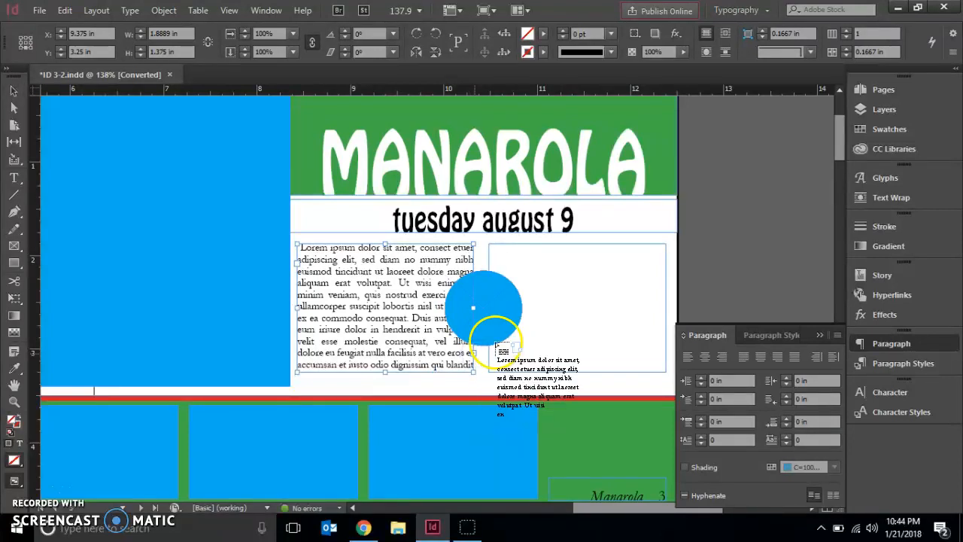
click(553, 305)
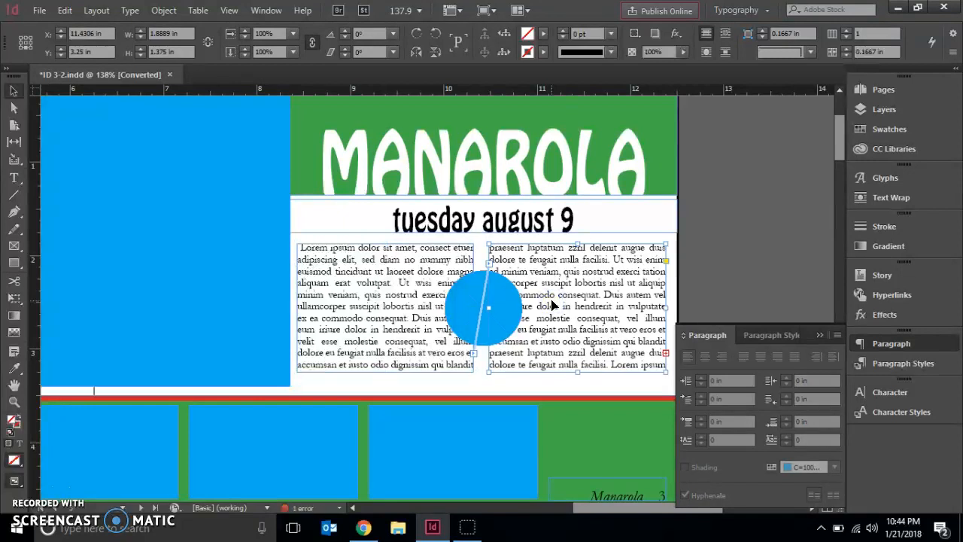
drag(552, 305, 472, 353)
- Check the display option for text threads between the two linked frames
click(267, 11)
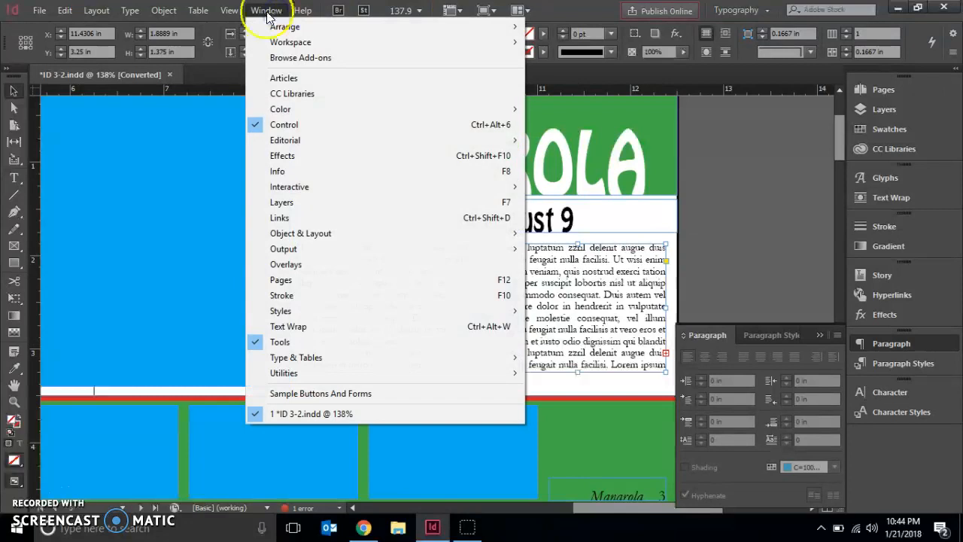
mouse_move(229, 11)
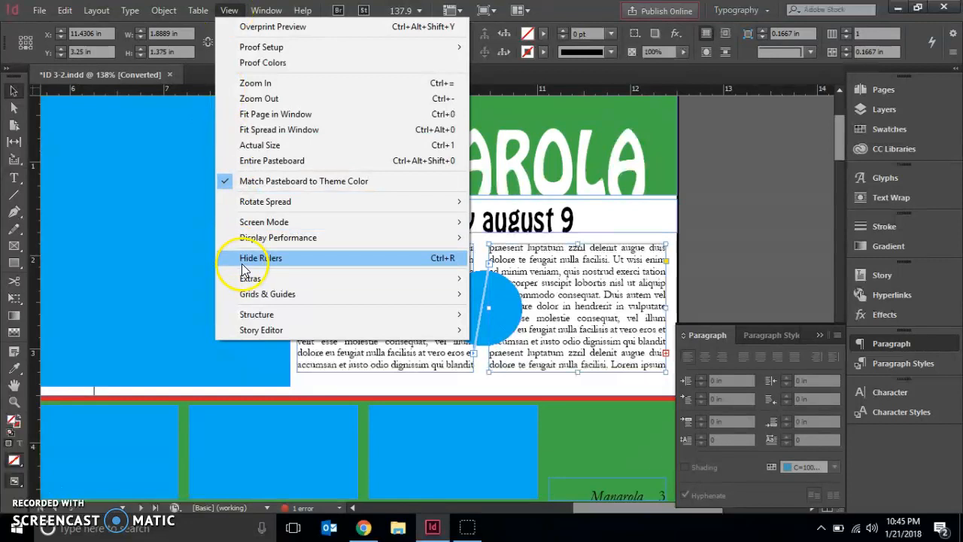
mouse_move(250, 282)
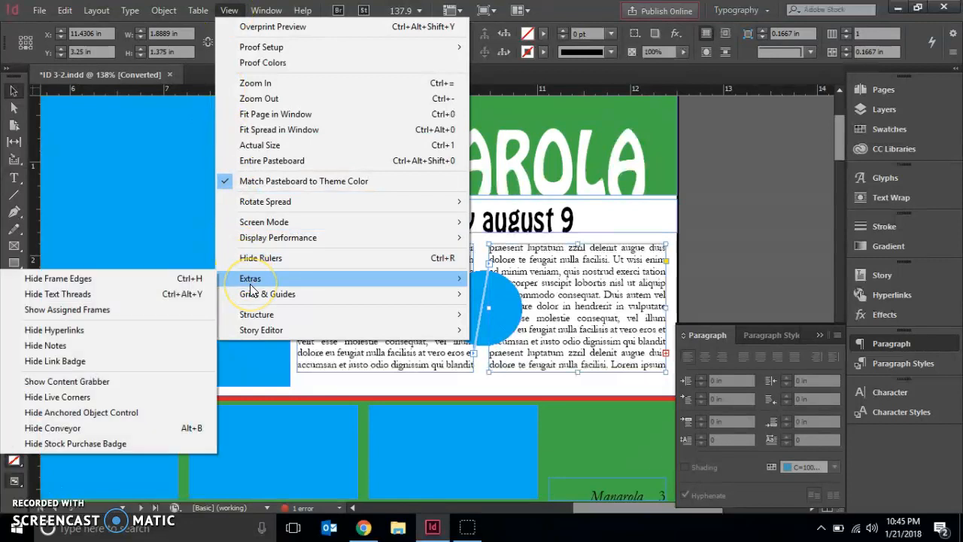
click(110, 294)
- Thread the overset text from page 3's right frame into both Corniglia text frames on page 4, keeping the text cursor loaded between frames
click(92, 10)
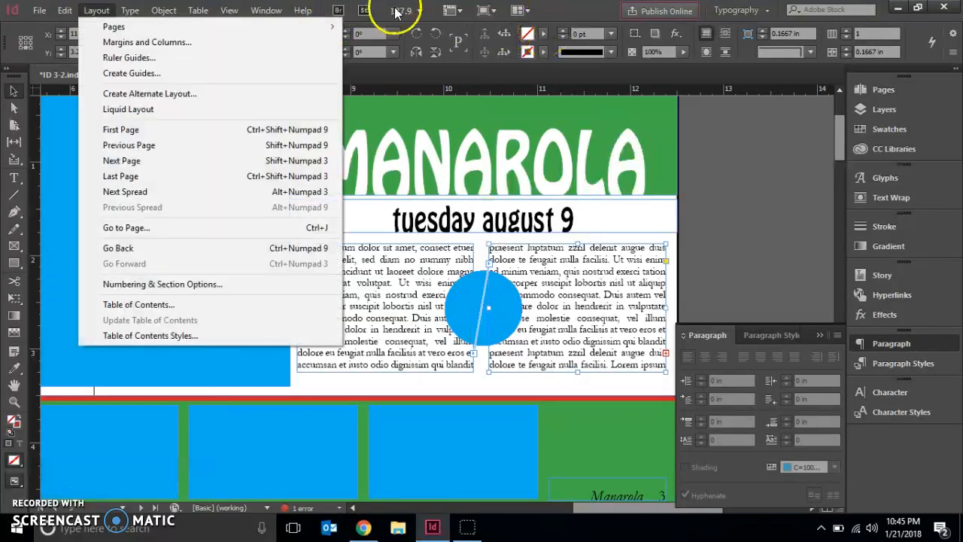
click(419, 10)
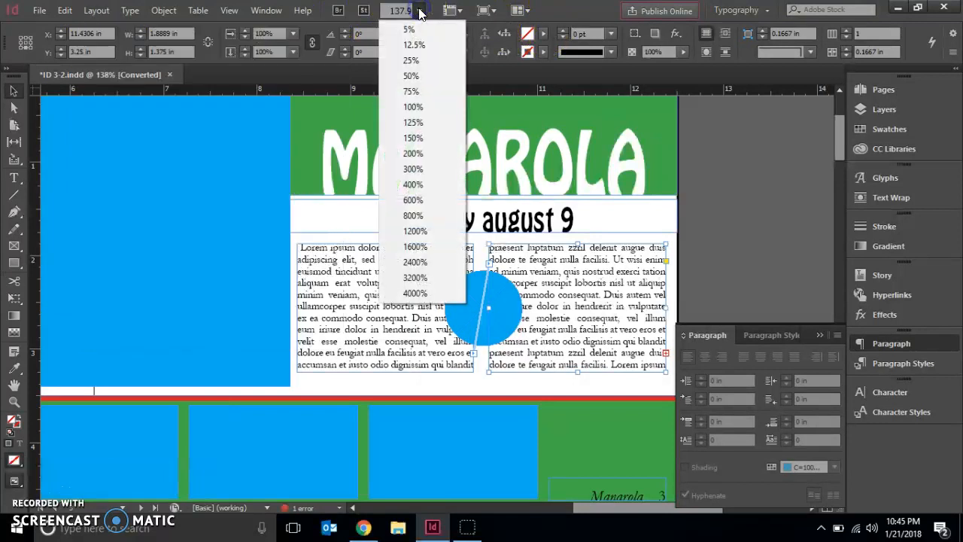
click(414, 91)
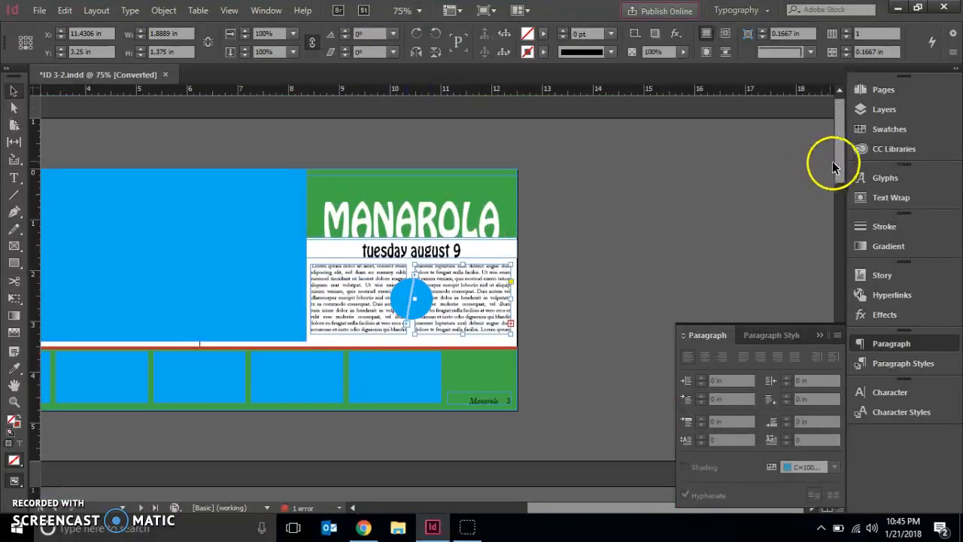
drag(837, 166, 842, 191)
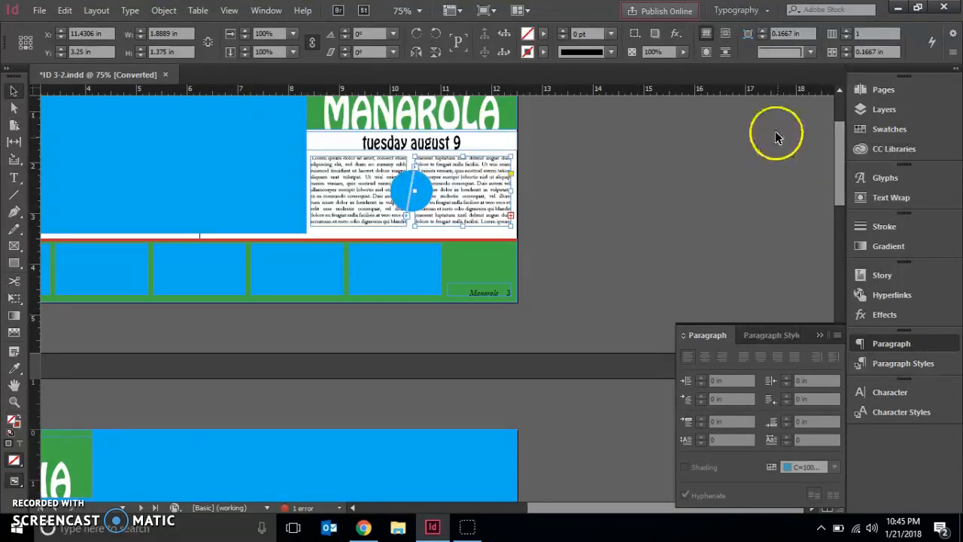
click(511, 219)
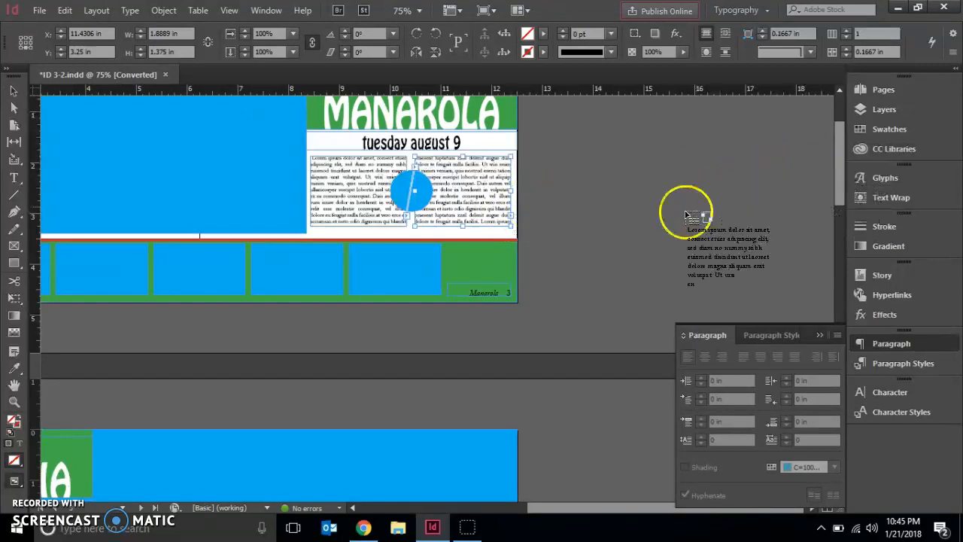
drag(837, 179, 837, 208)
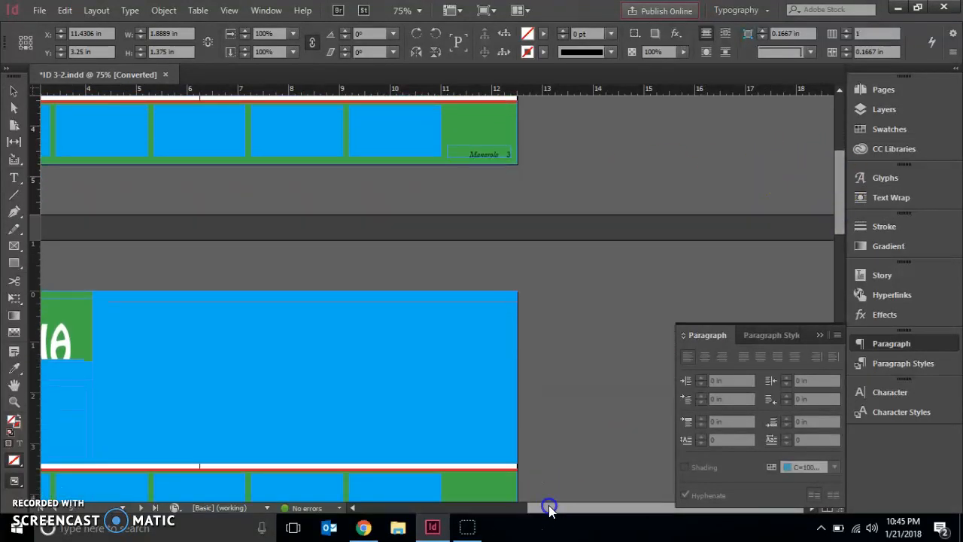
drag(549, 504, 441, 504)
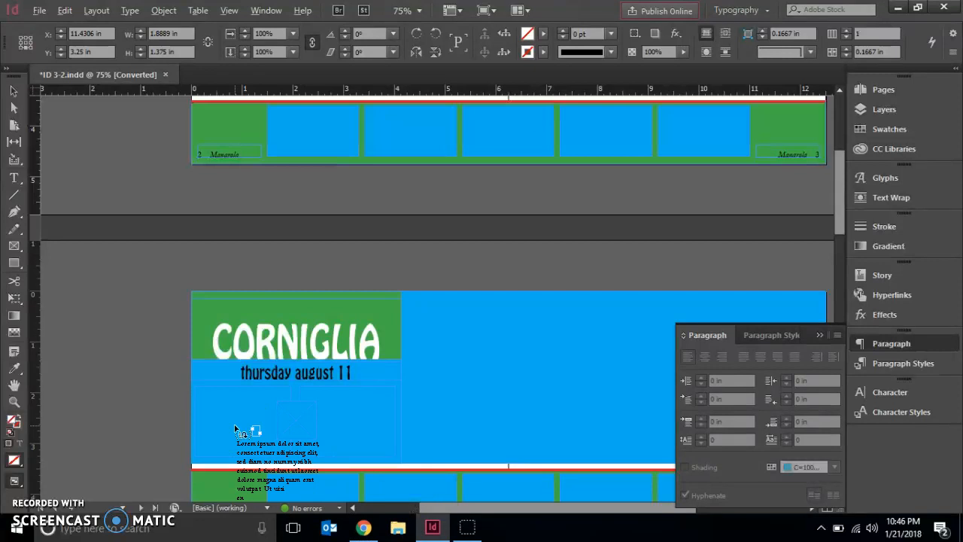
key(alt)
key(alt)
click(234, 429)
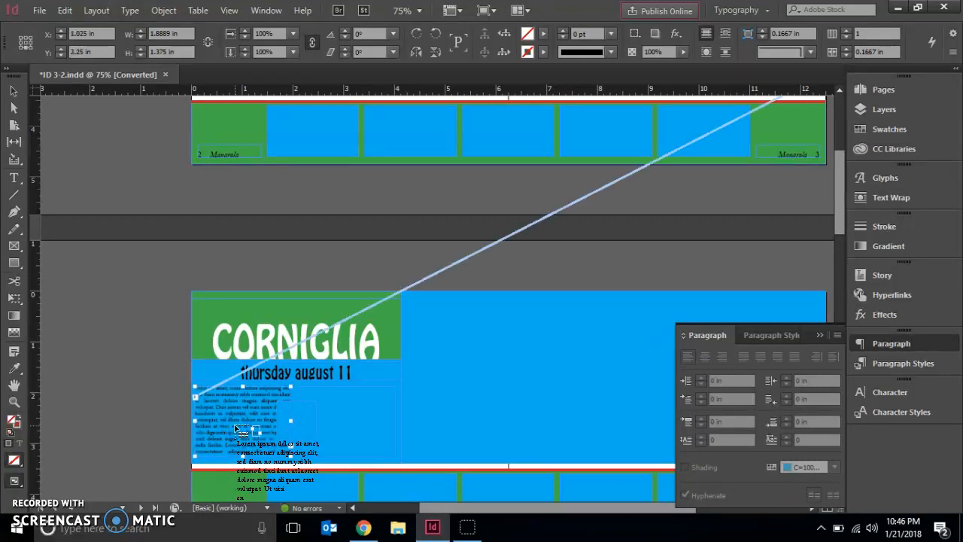
drag(234, 429, 344, 370)
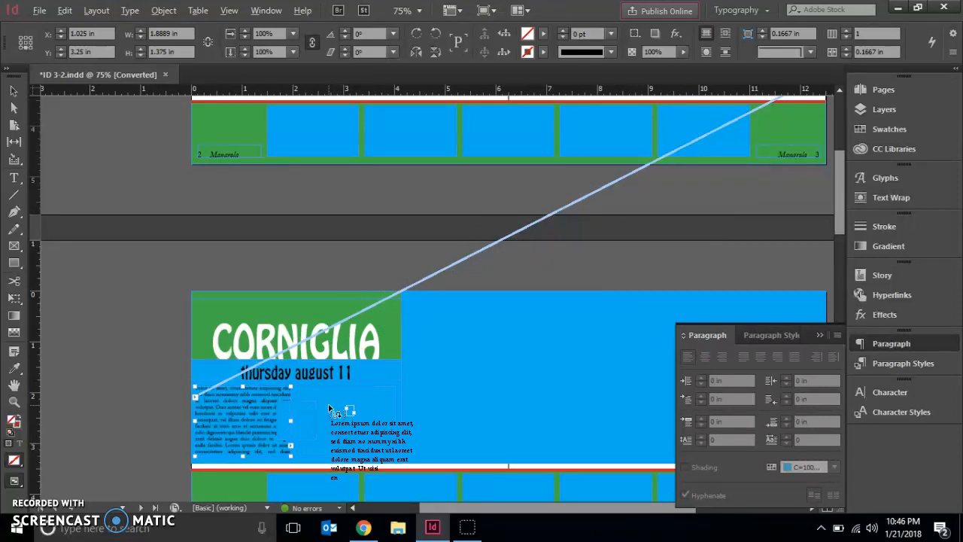
click(340, 396)
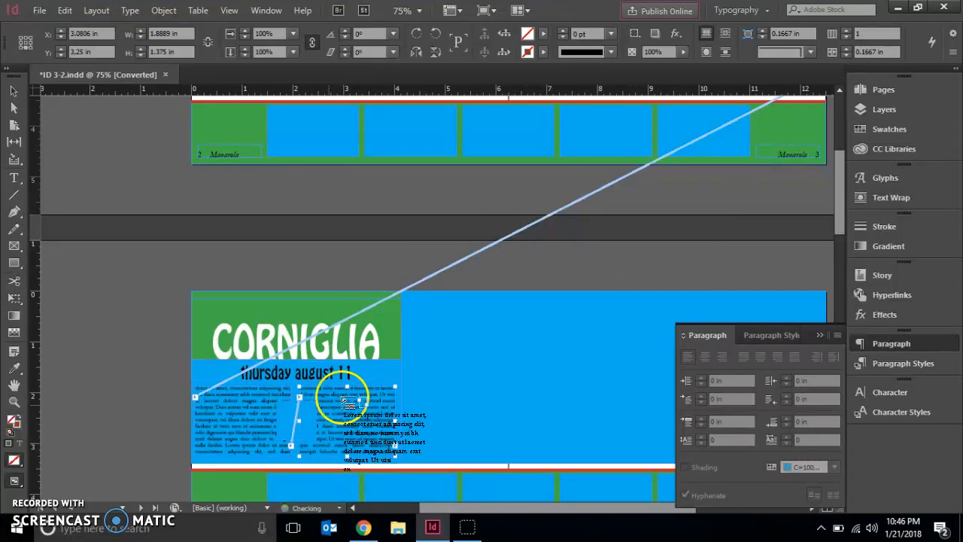
- Continue threading the loaded text into both text frames below the Vernazza "sunday august 14" heading, keeping the text cursor loaded
drag(841, 213, 837, 275)
click(444, 465)
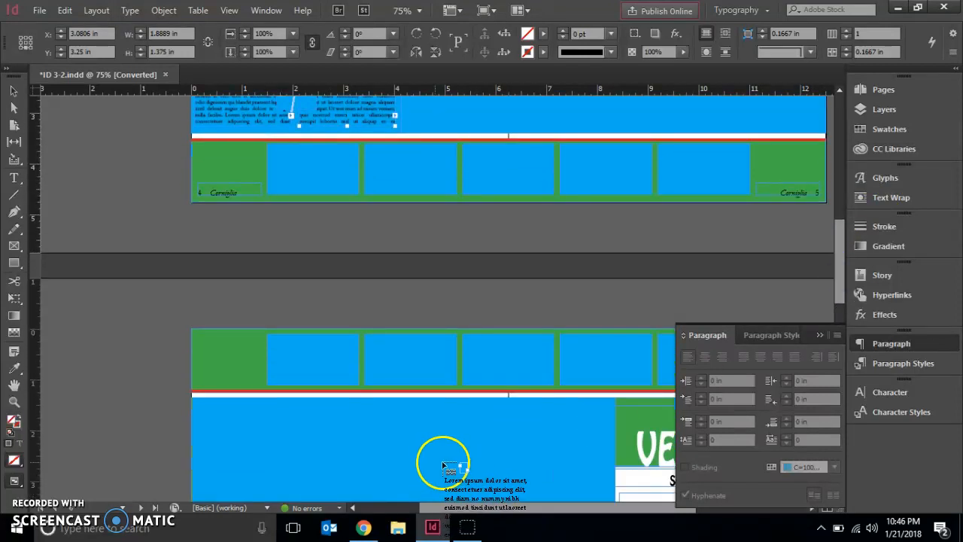
drag(431, 509, 526, 510)
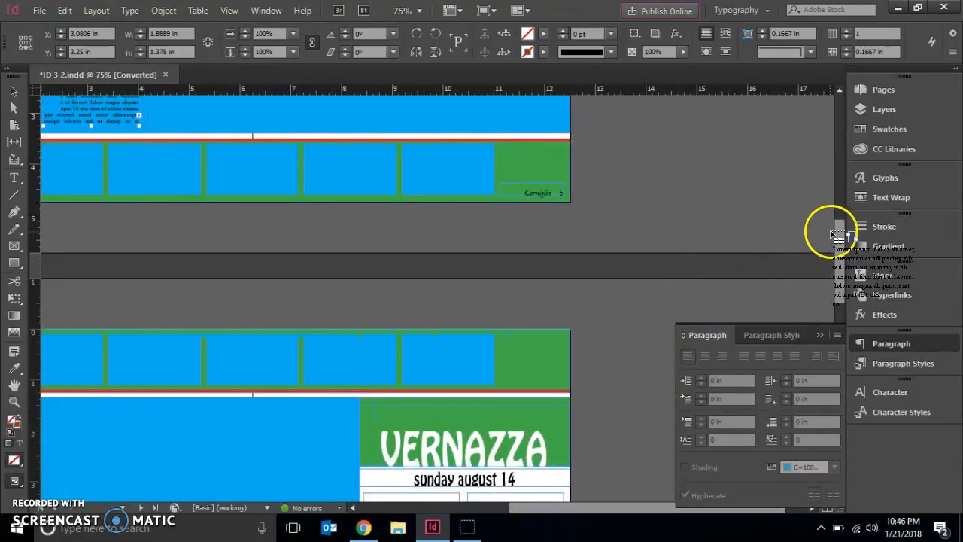
drag(836, 231, 836, 272)
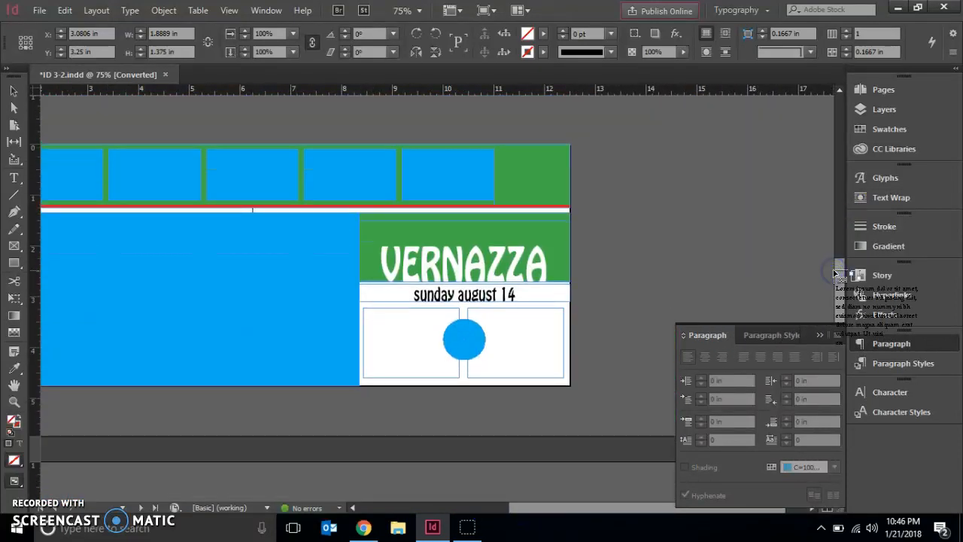
click(415, 326)
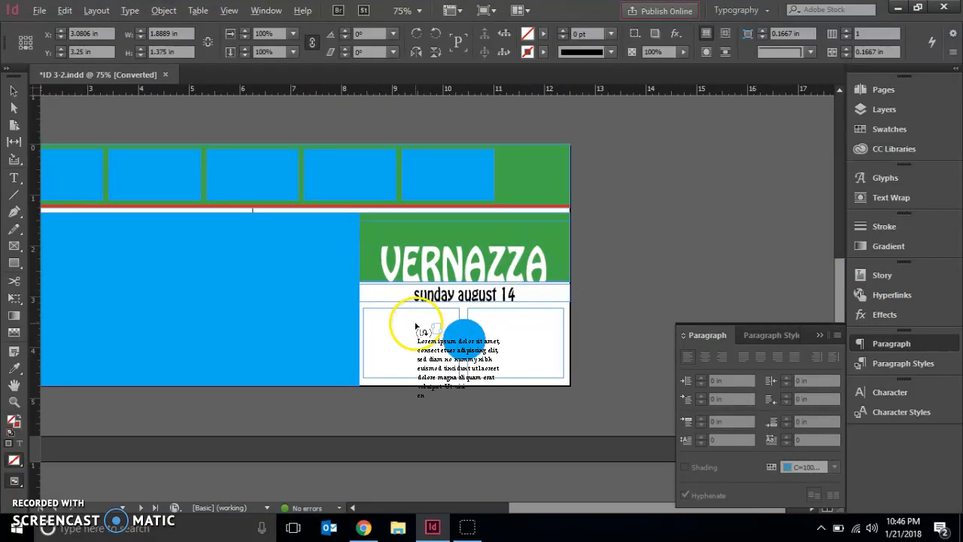
click(415, 325)
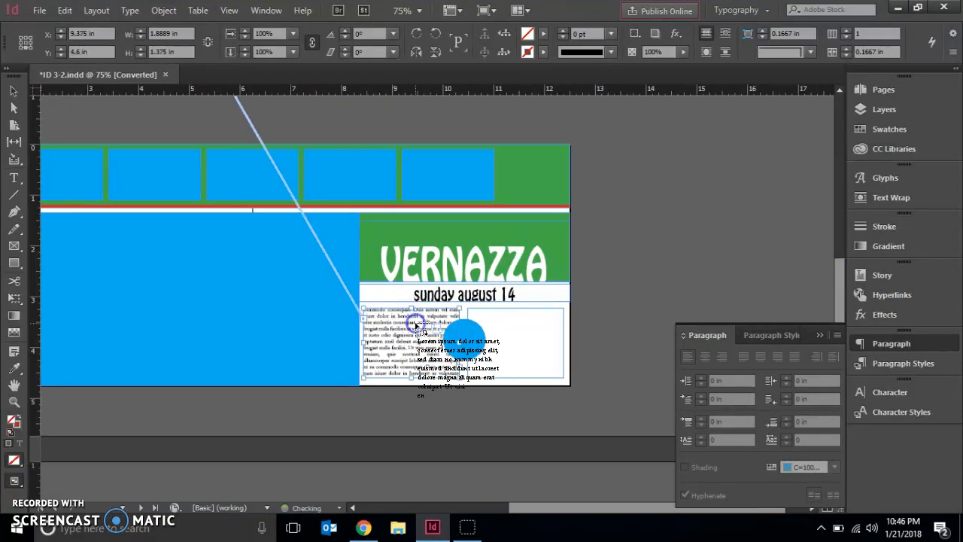
click(503, 331)
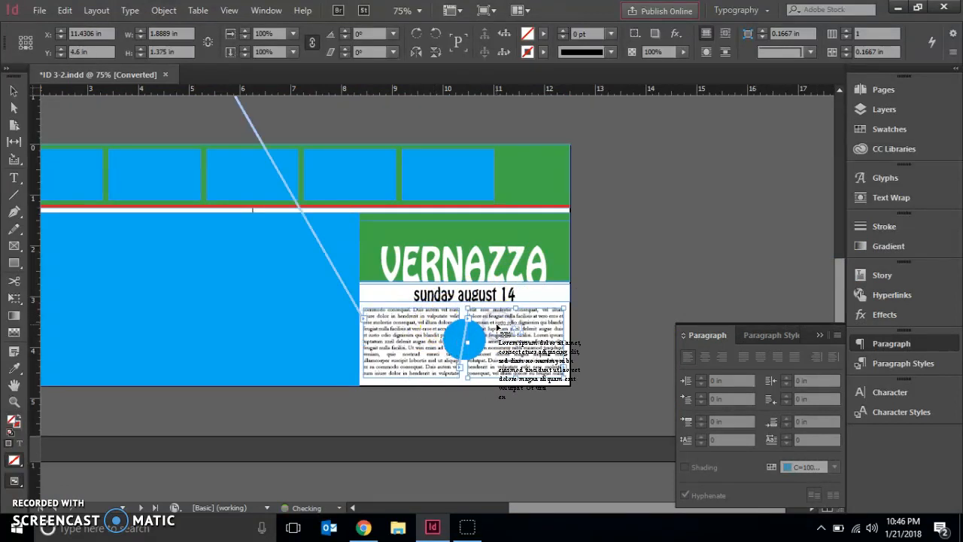
- Thread the loaded text into both text frames below the Firenze "tuesday august 17" heading on page 9
drag(840, 281, 838, 339)
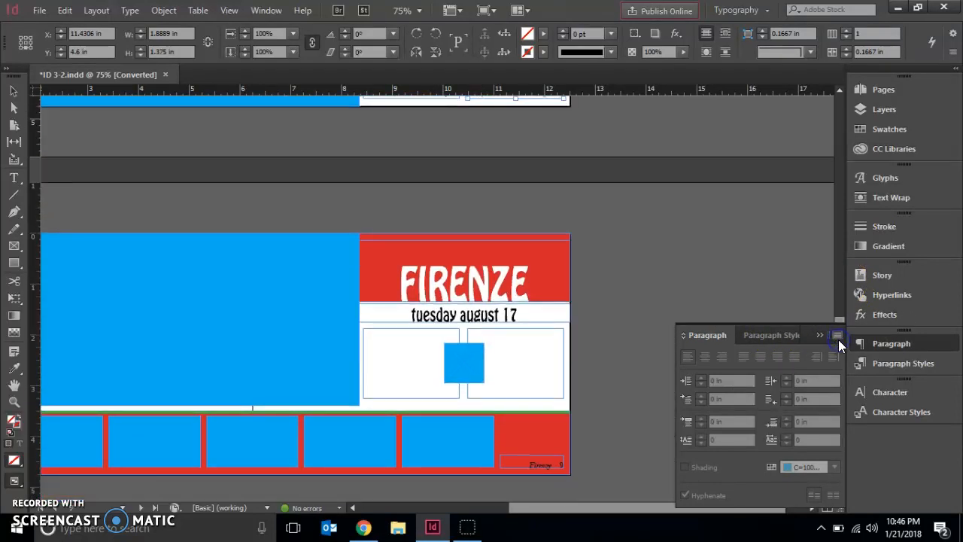
click(382, 371)
click(514, 354)
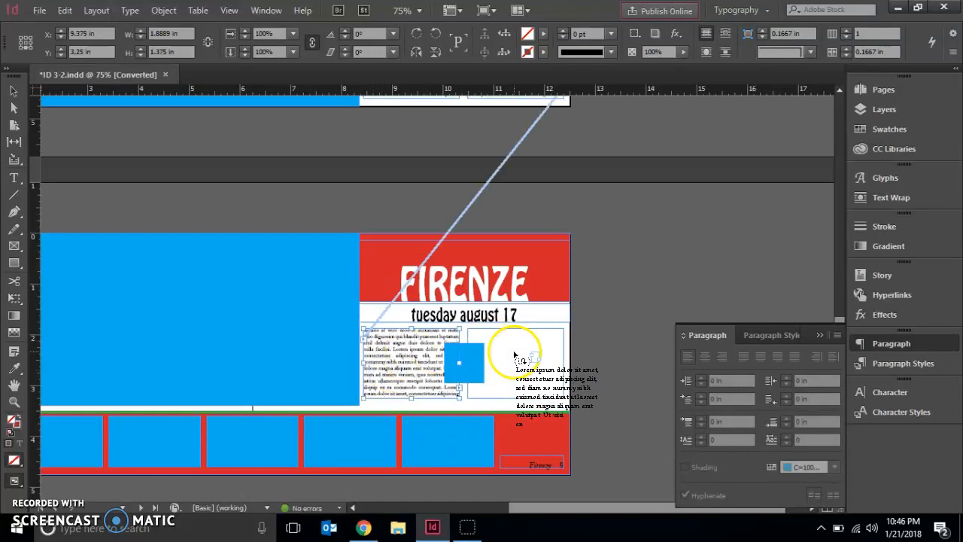
click(515, 353)
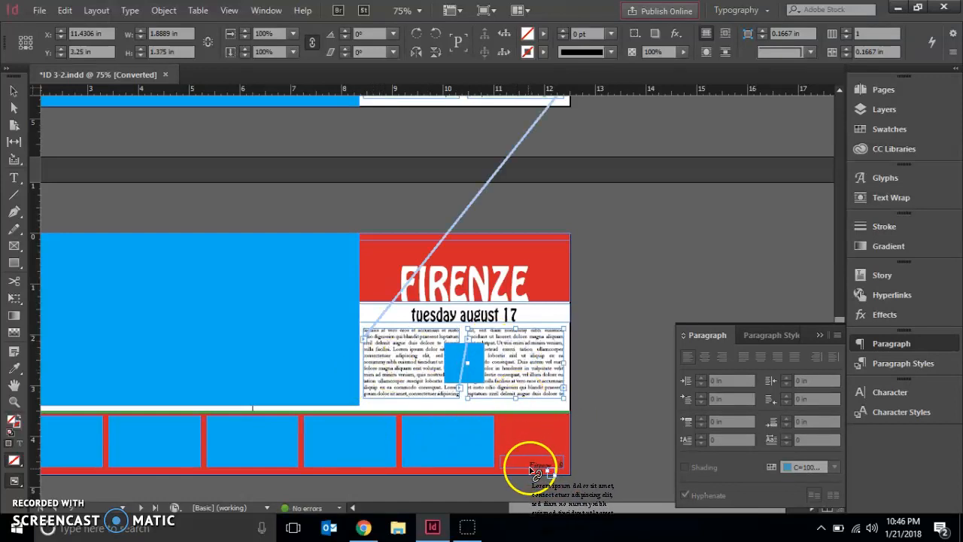
- Thread the loaded text into both frames below Firenze "wednesday august 18" on page 10, and end threading with the Selection tool
drag(530, 508, 458, 506)
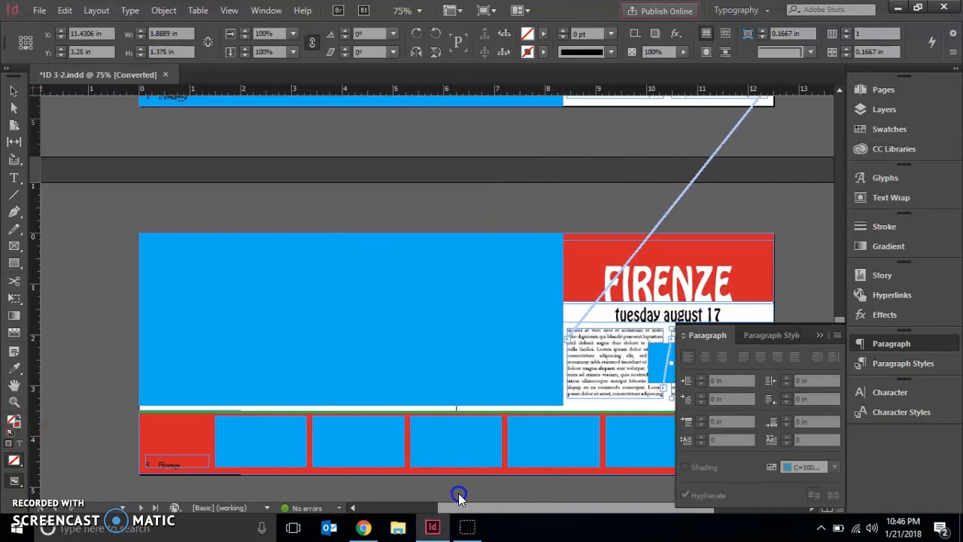
click(818, 333)
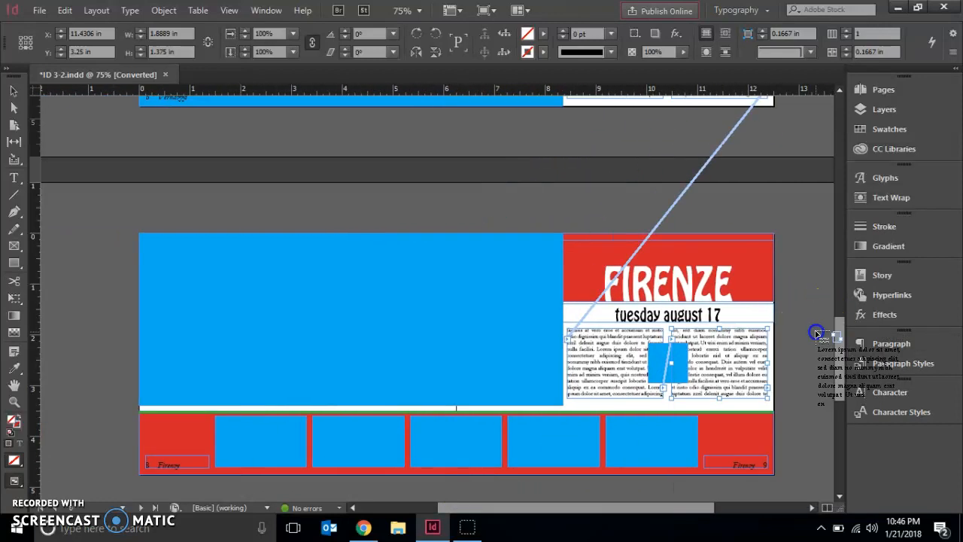
drag(840, 326, 842, 409)
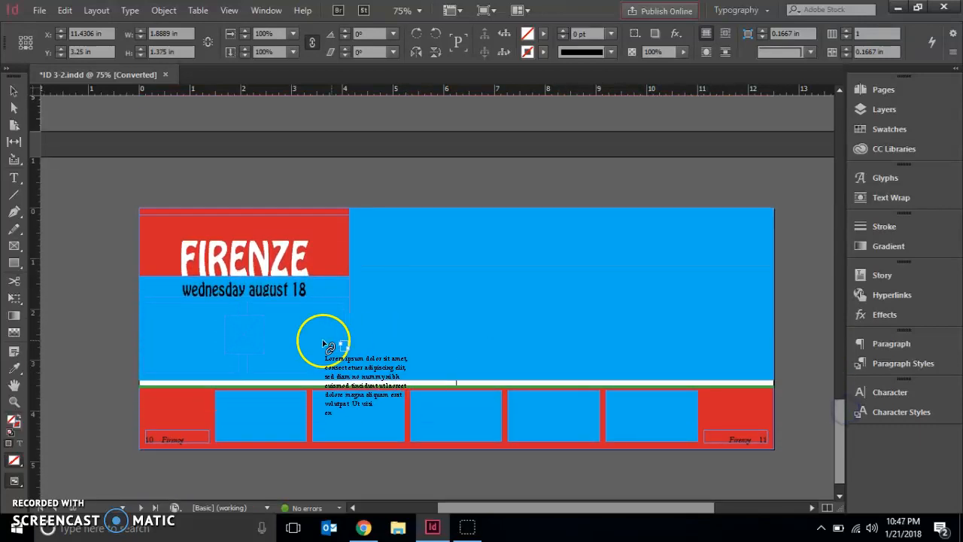
alt+click(155, 329)
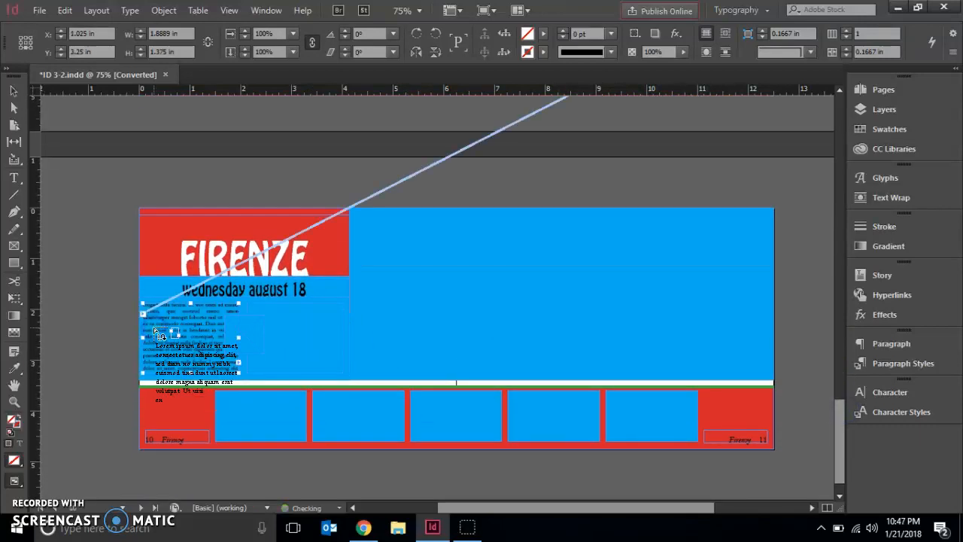
alt+click(291, 339)
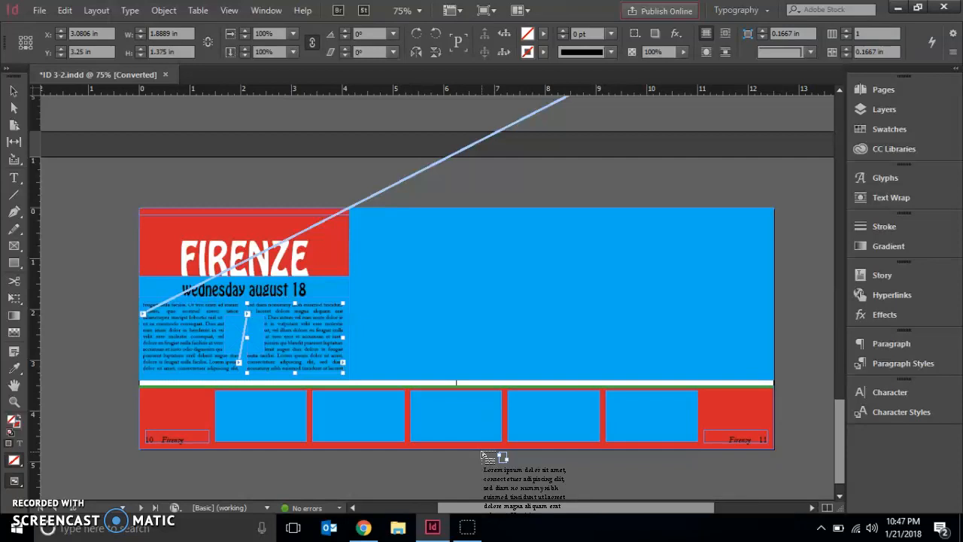
click(13, 93)
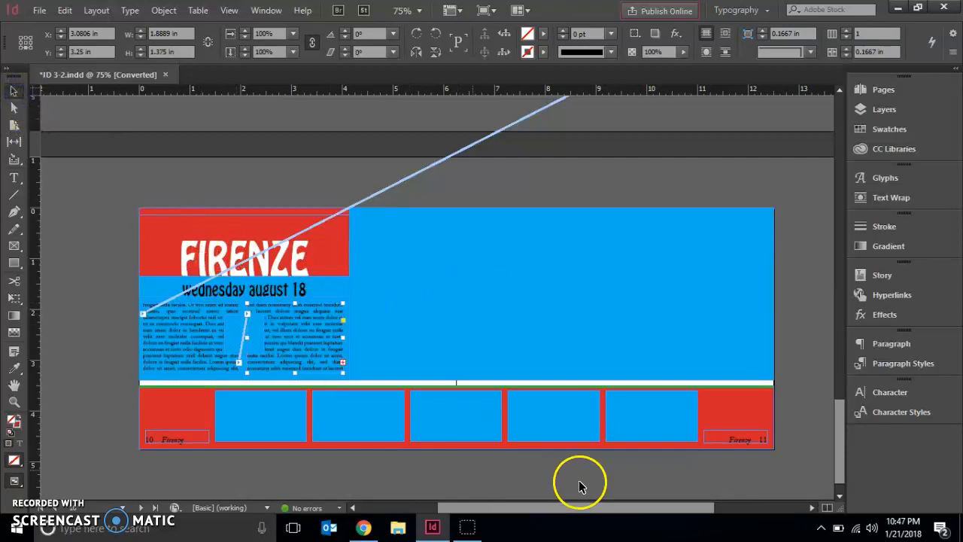
click(599, 441)
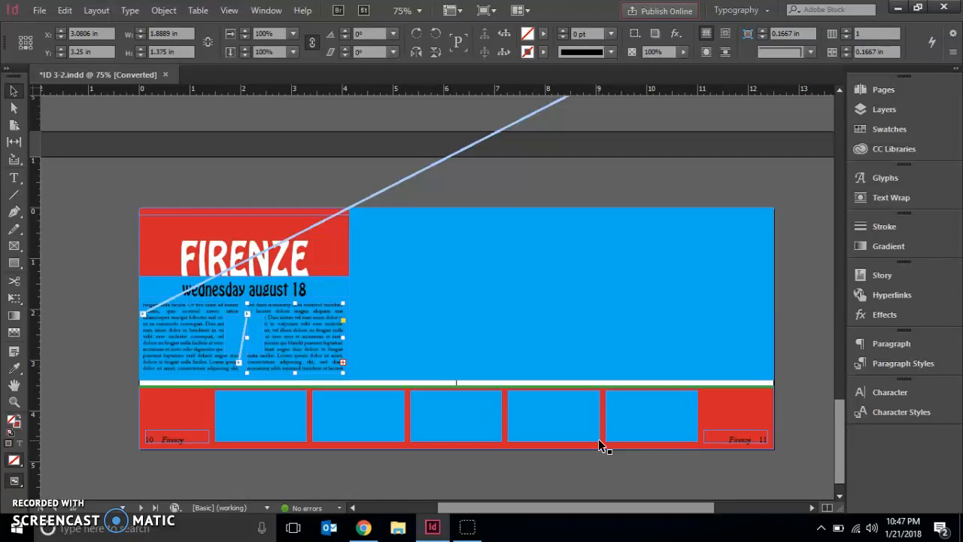
- Save the document as "Lastname, Firstname - Wraps and Sections" in the Computer Graphics folder on the H: drive
click(39, 10)
click(97, 129)
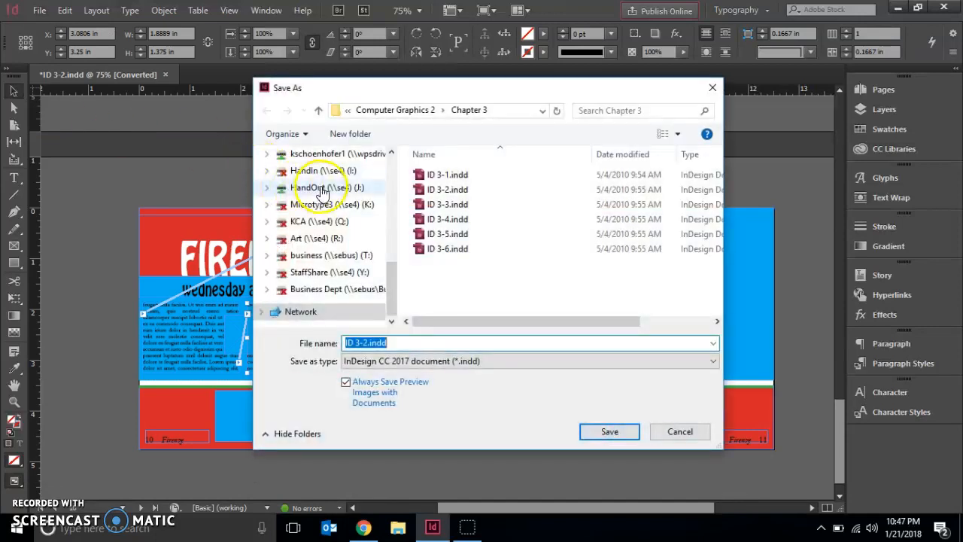
click(349, 154)
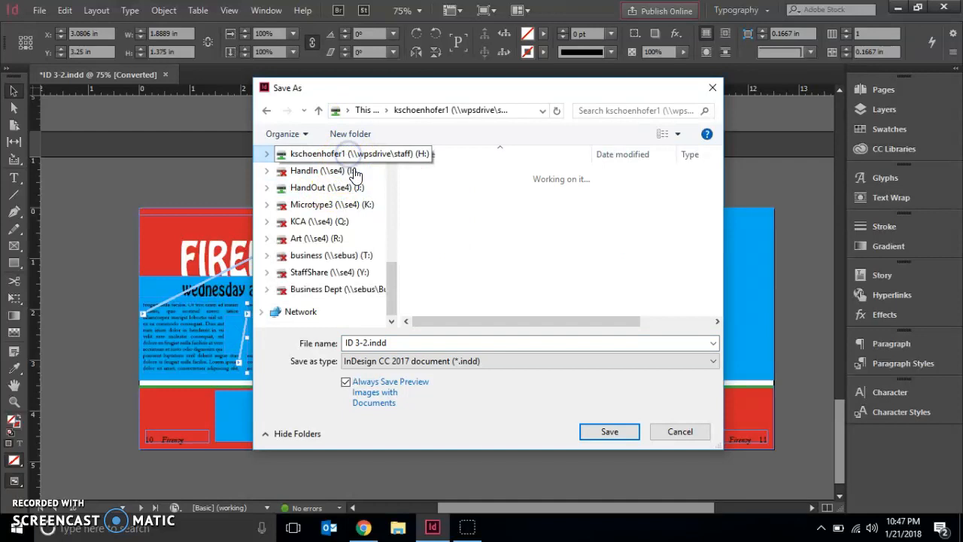
click(395, 342)
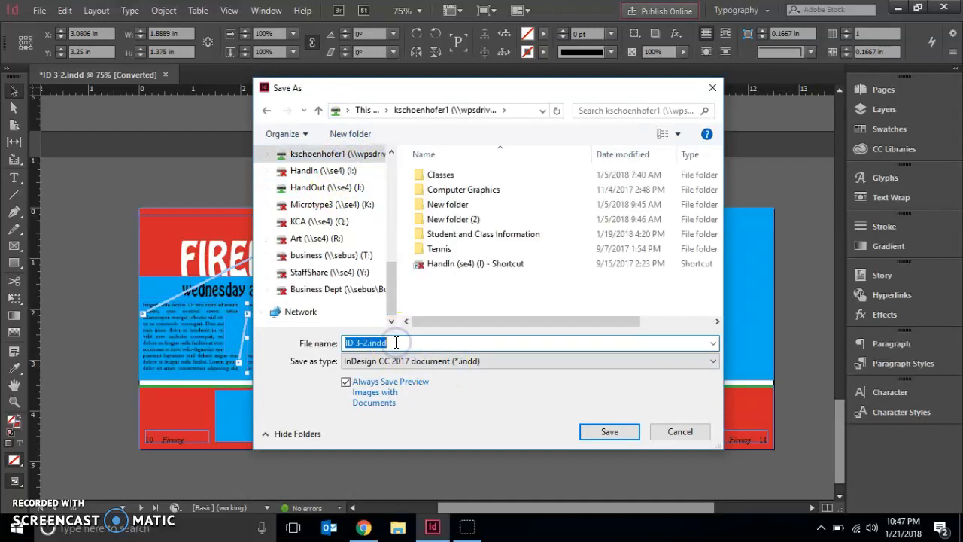
key(BackSpace)
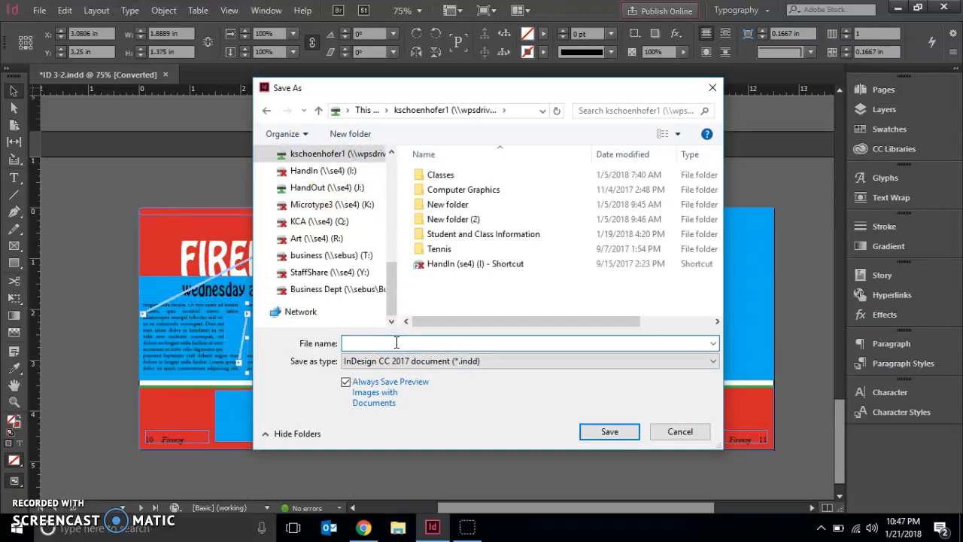
text(Lastname, fi)
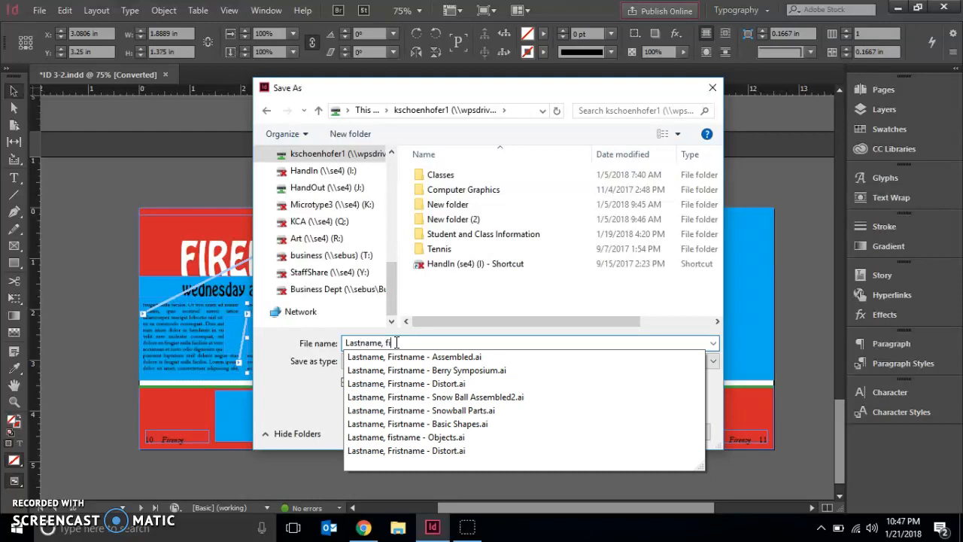
key(BackSpace)
text(Firstname -)
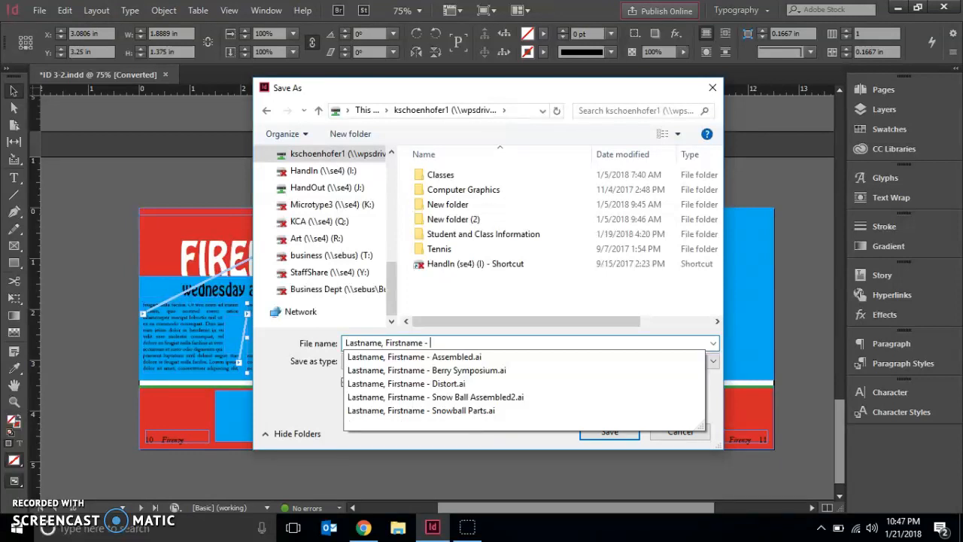
text( Wra)
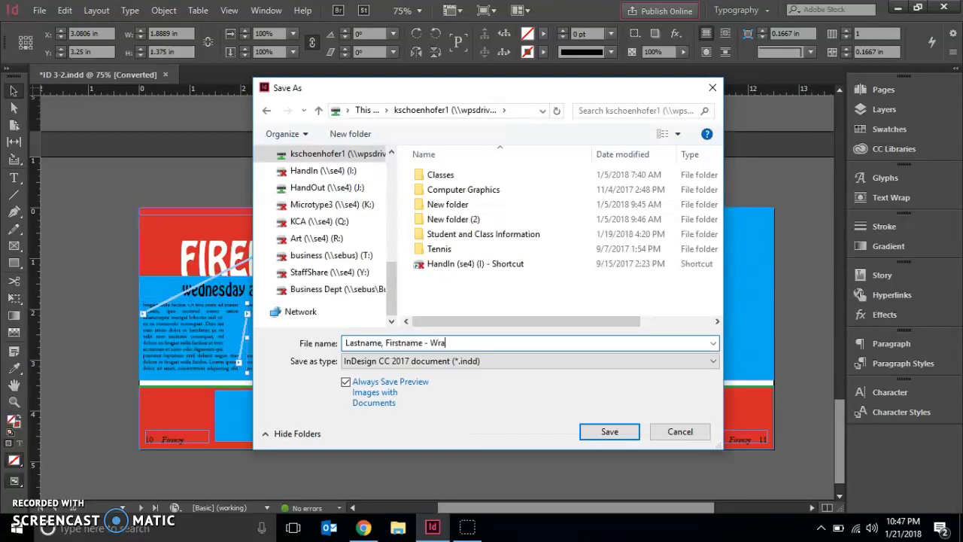
text(ps and Sections)
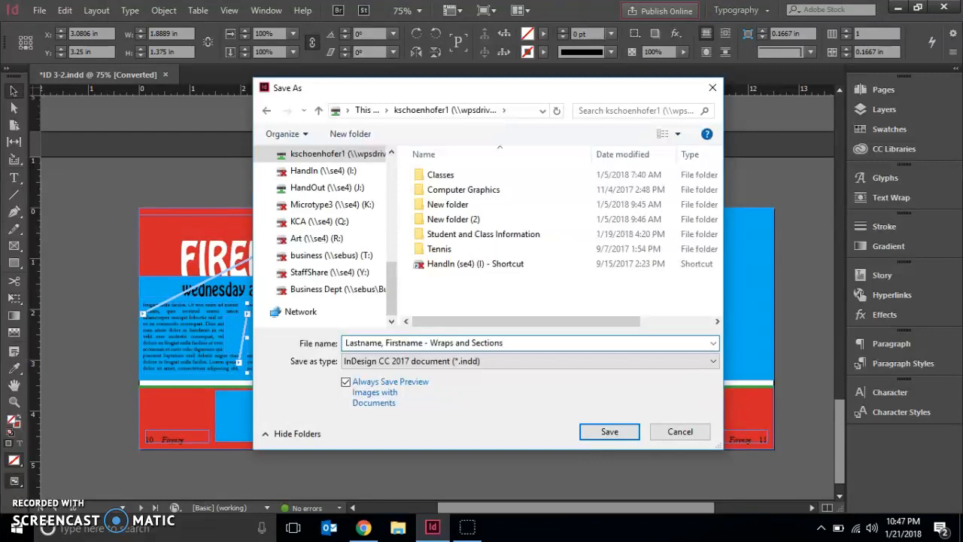
double_click(451, 191)
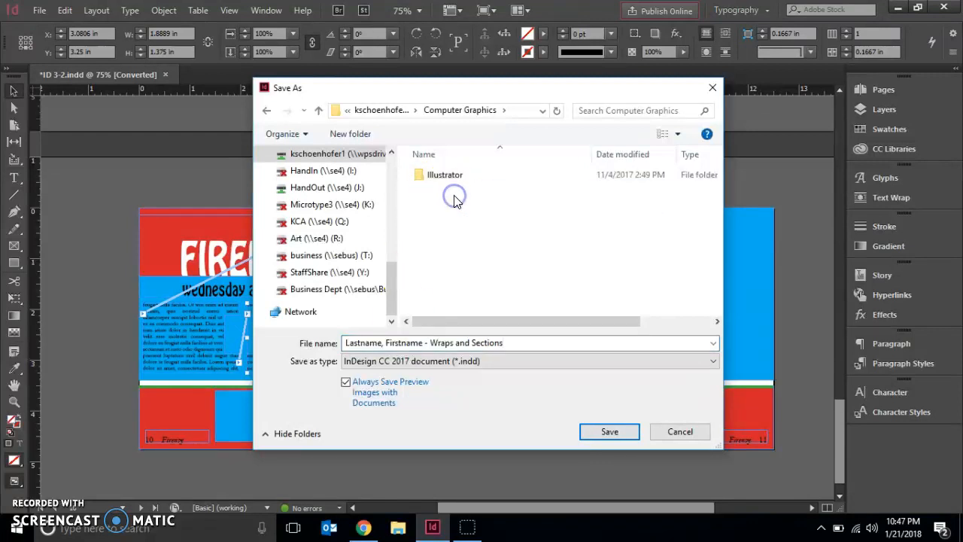